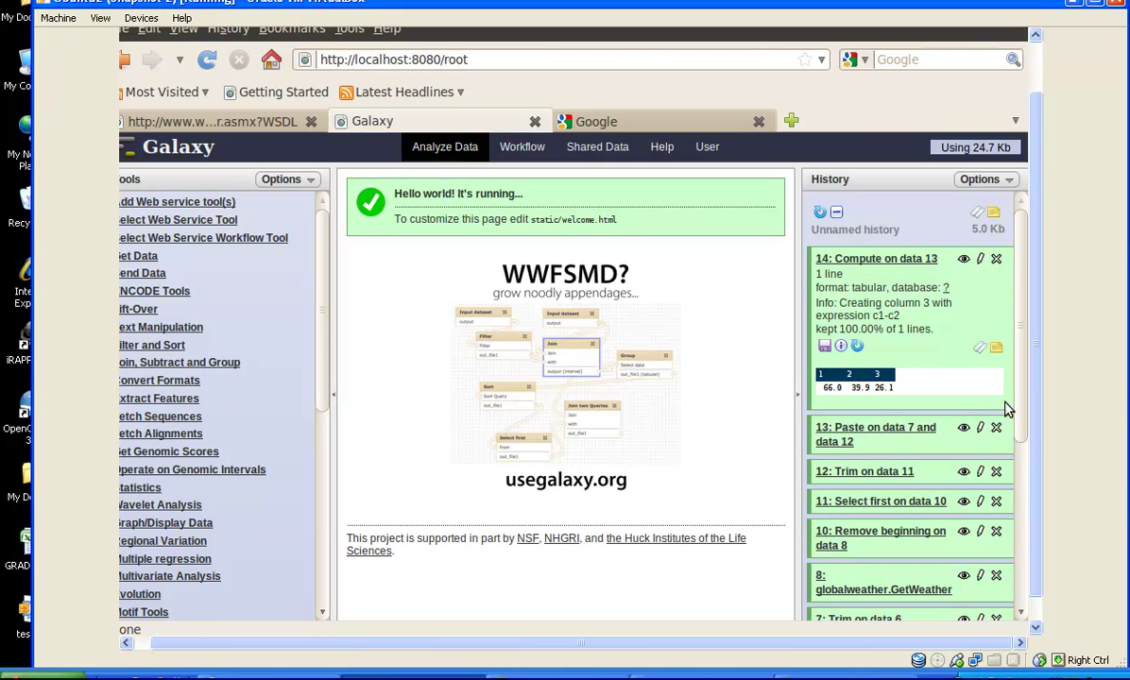
mouse_move(1020, 400)
mouse_down()
mouse_move(1021, 604)
mouse_move(1025, 379)
mouse_up()
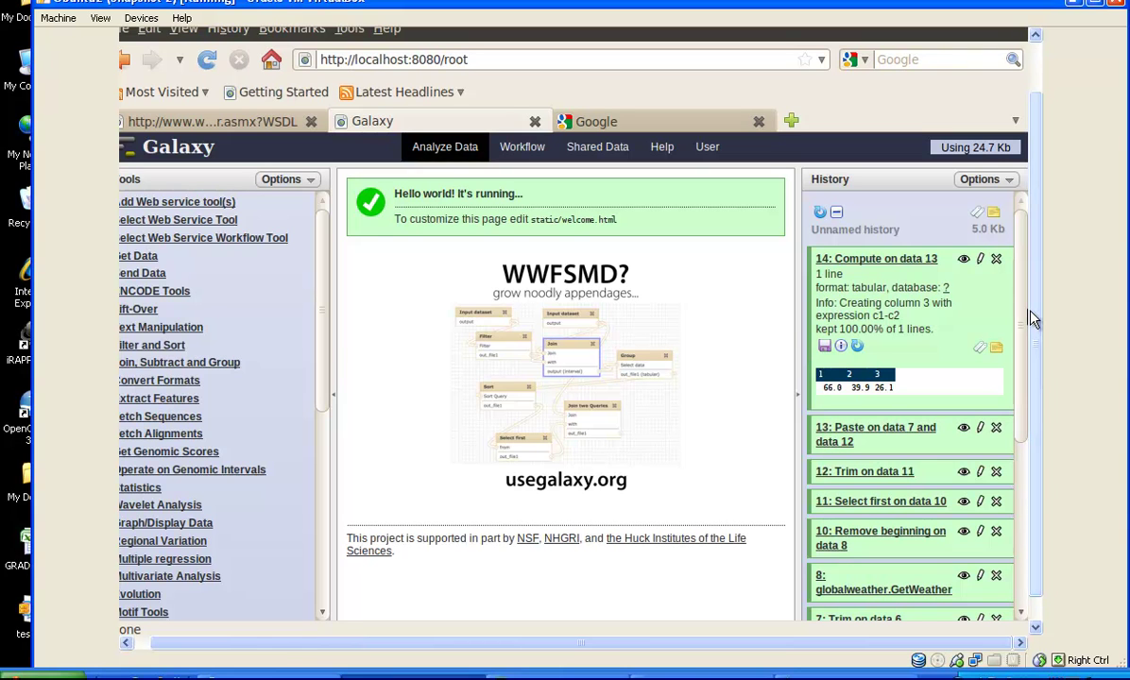
click(999, 184)
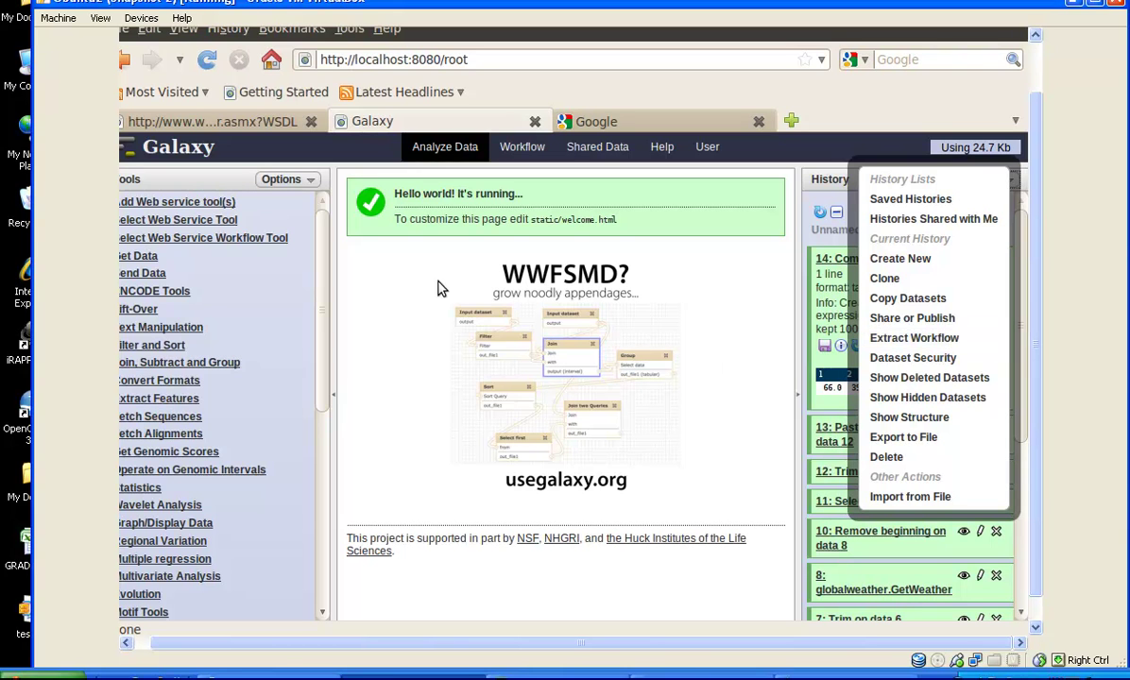
click(149, 643)
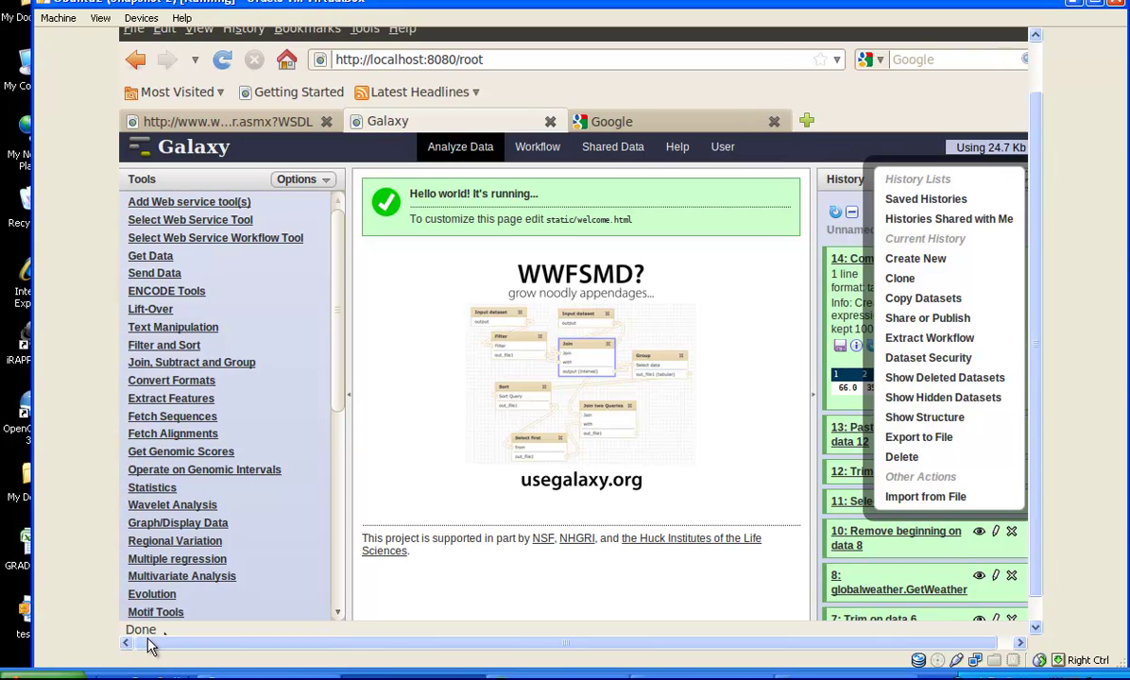
click(228, 239)
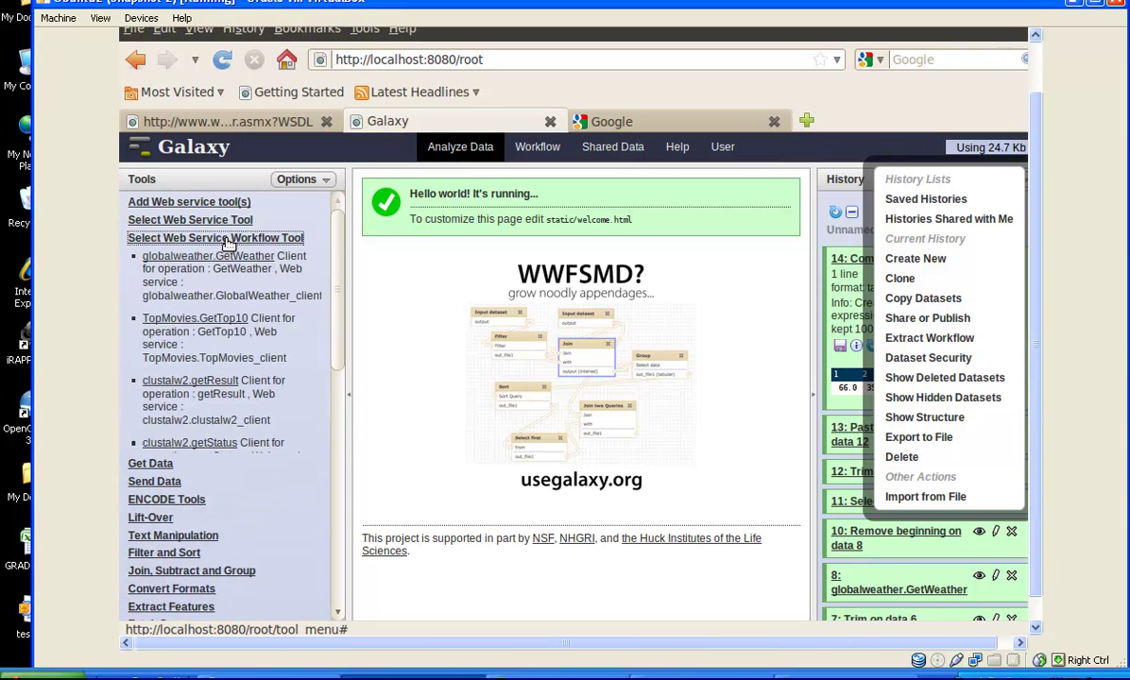
Create a new workflow named GetTempDiff and open it for editing
click(557, 149)
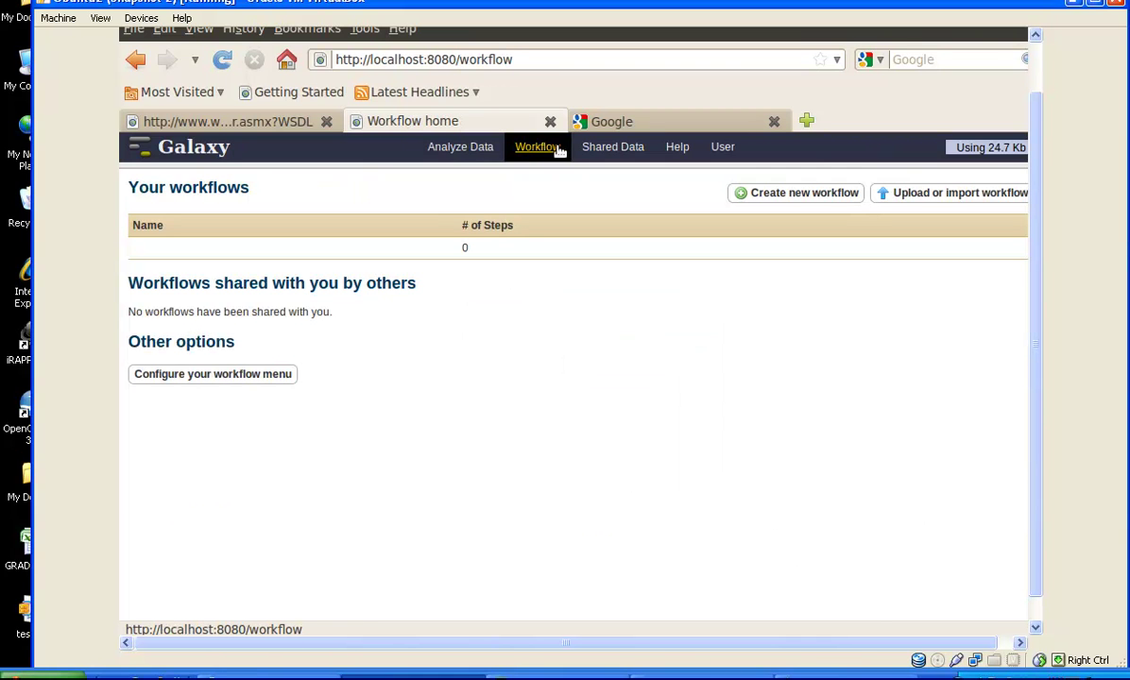
click(743, 196)
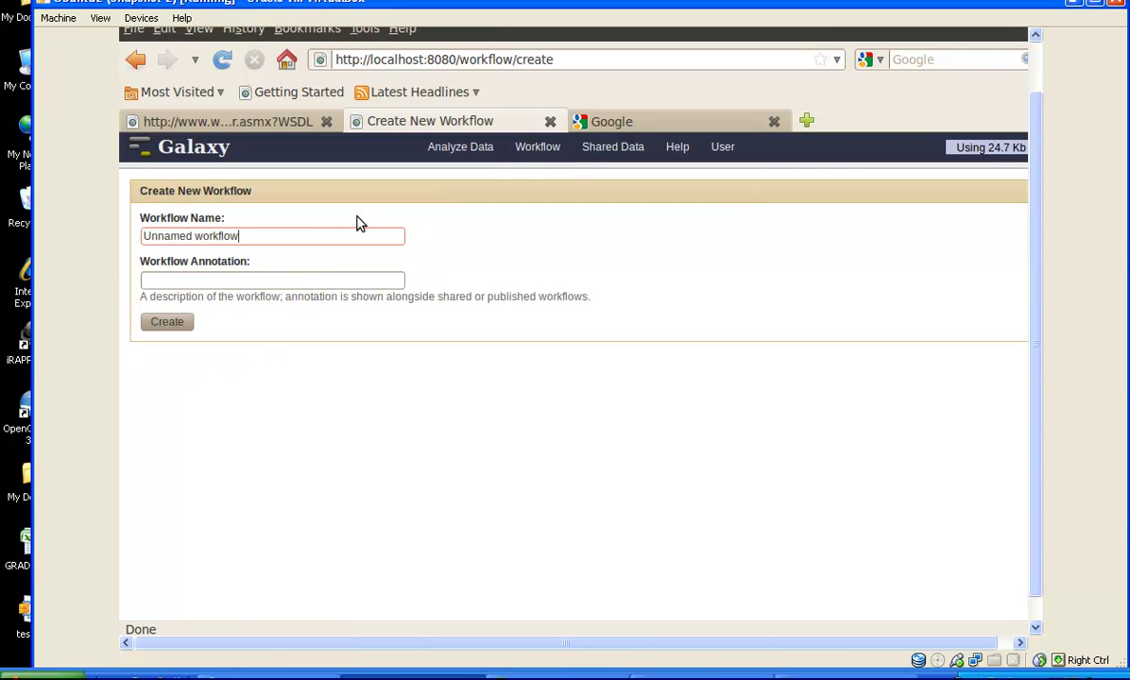
triple_click(329, 234)
text(Get)
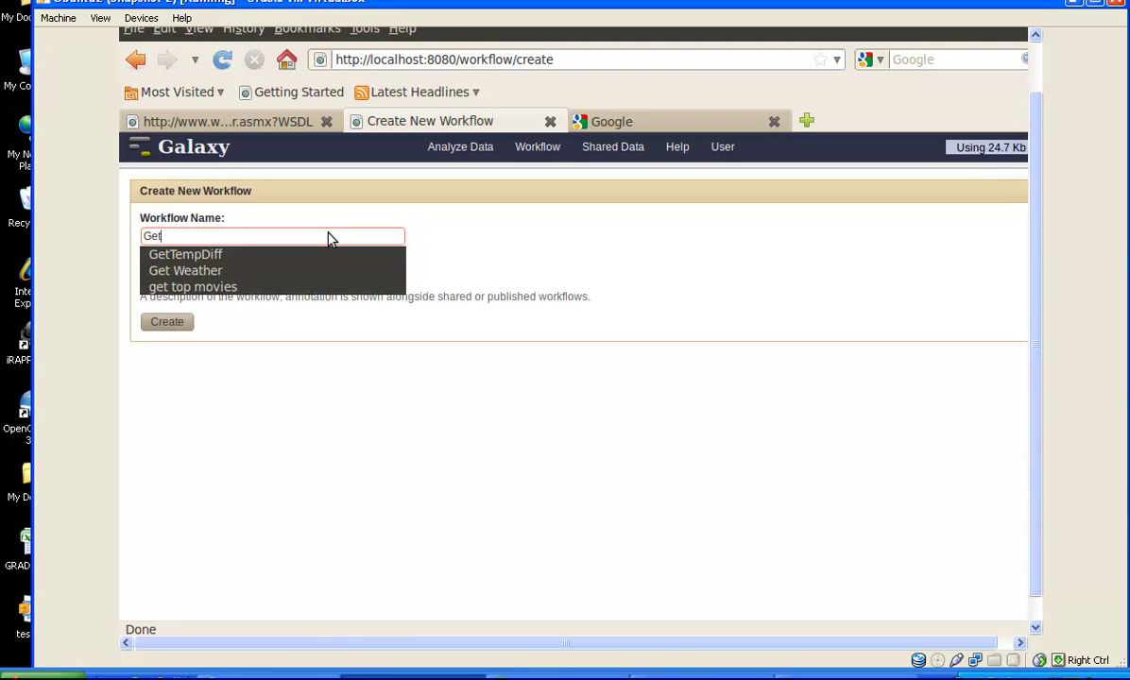
text(TempDiff)
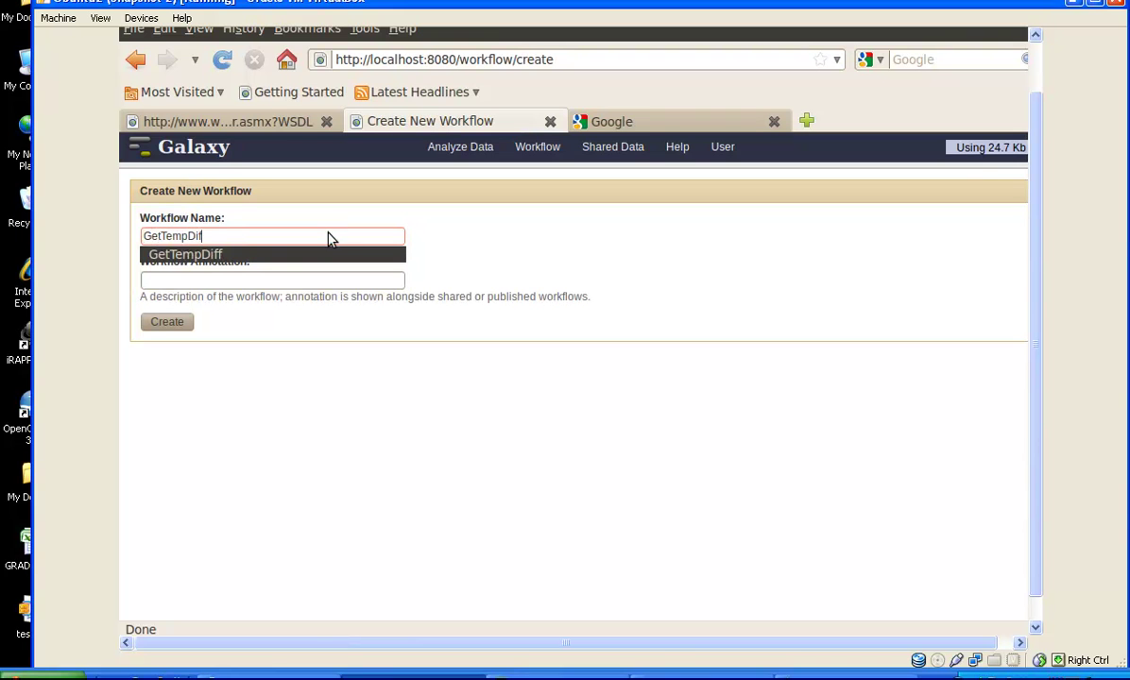
click(188, 322)
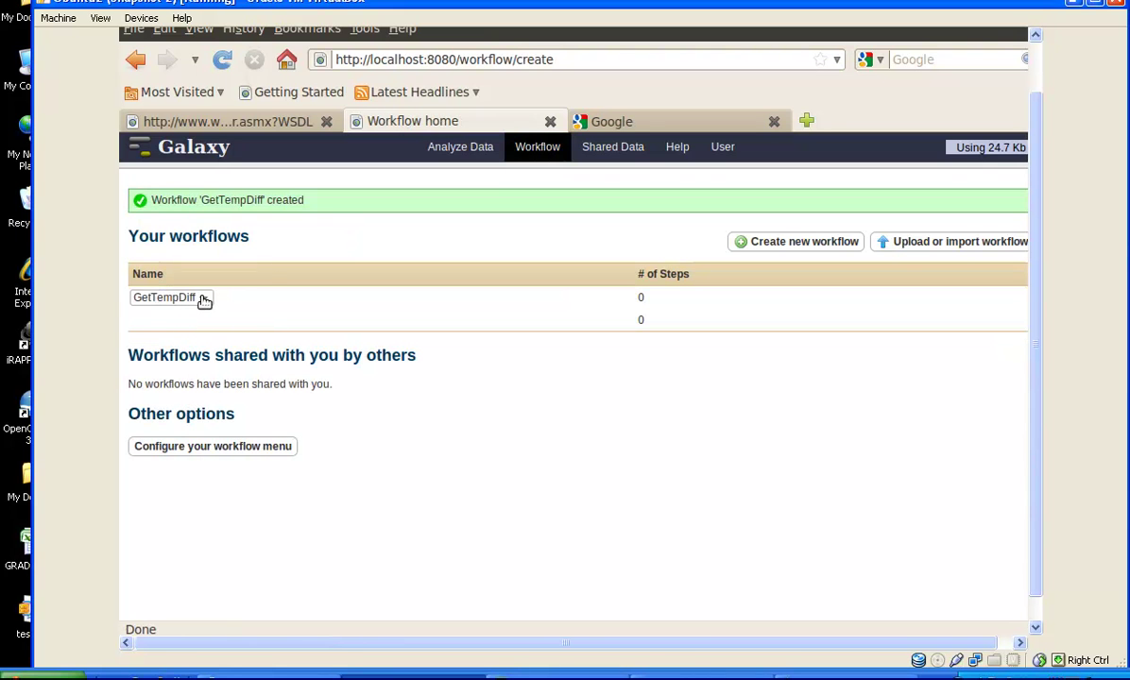
click(202, 298)
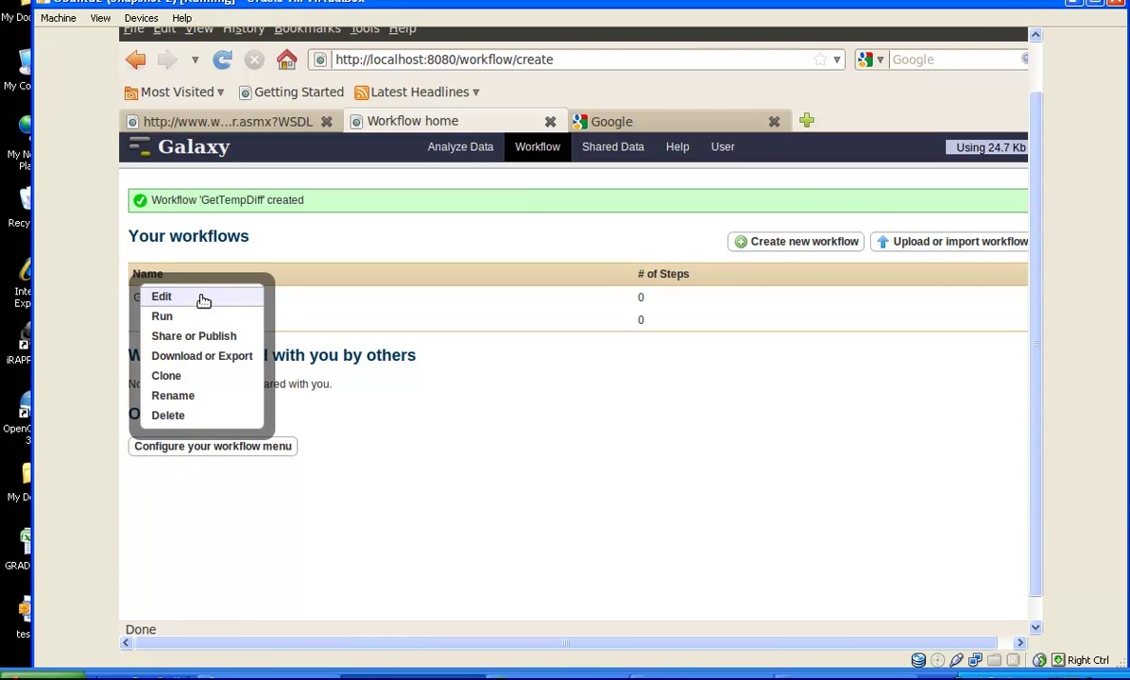
click(203, 299)
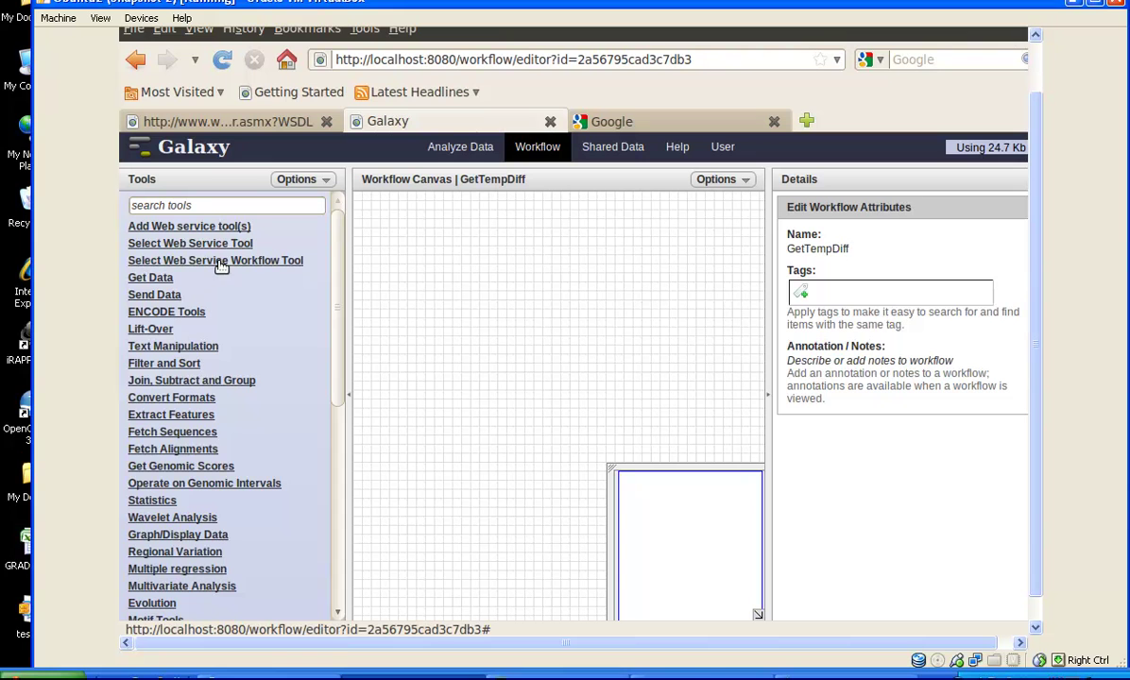
Add two globalweather.GetWeather web service steps to the workflow canvas and stack them near its upper-left corner
click(220, 260)
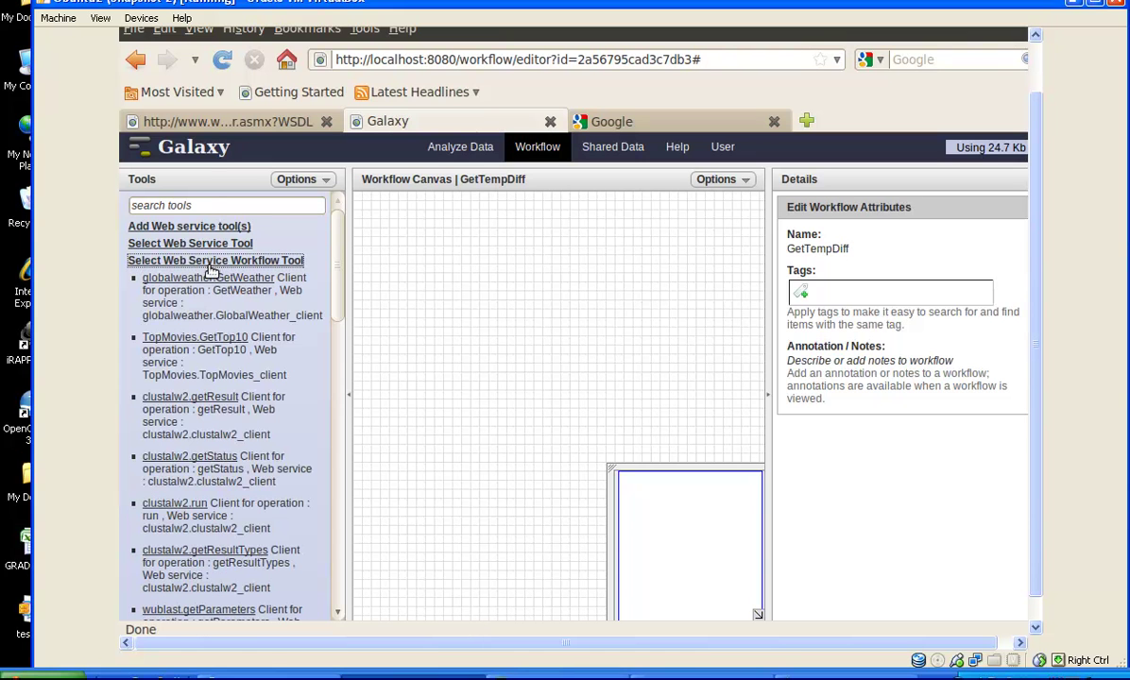
click(204, 278)
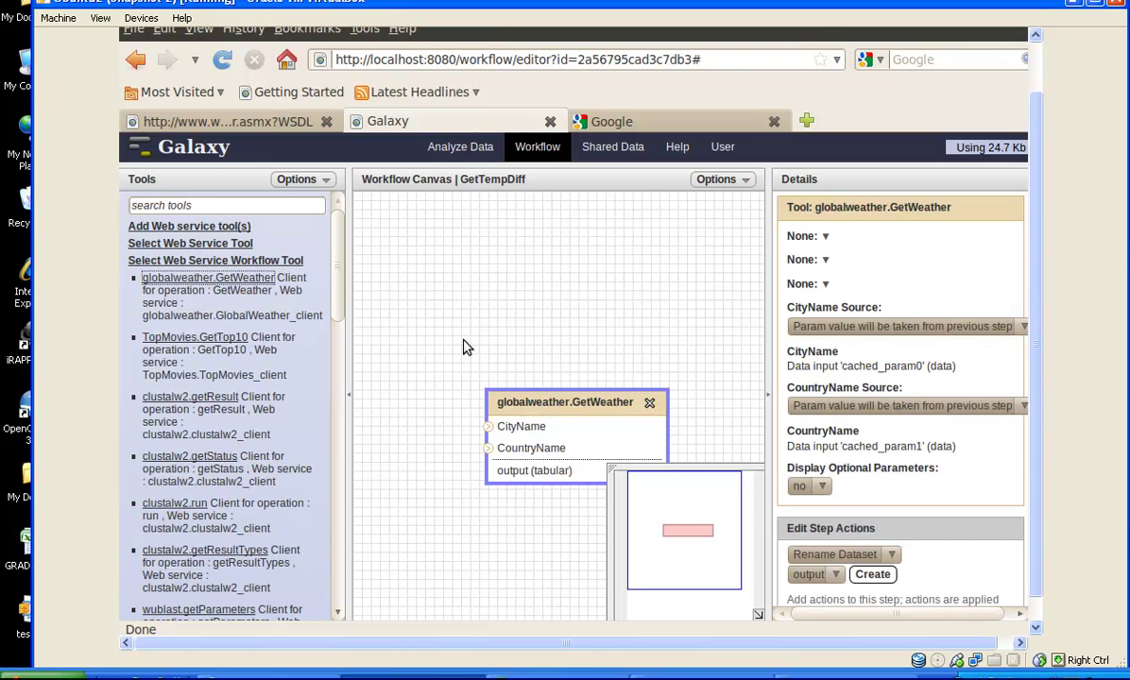
drag(519, 426, 402, 240)
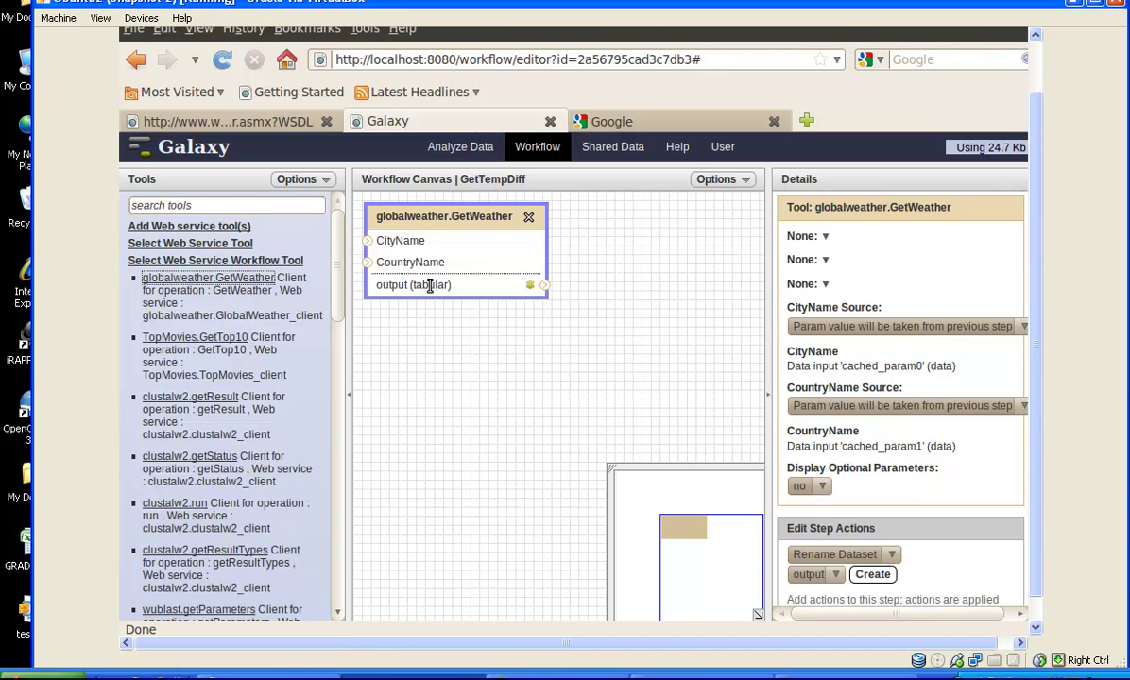
mouse_move(425, 284)
mouse_down()
mouse_move(420, 319)
mouse_move(424, 292)
mouse_up()
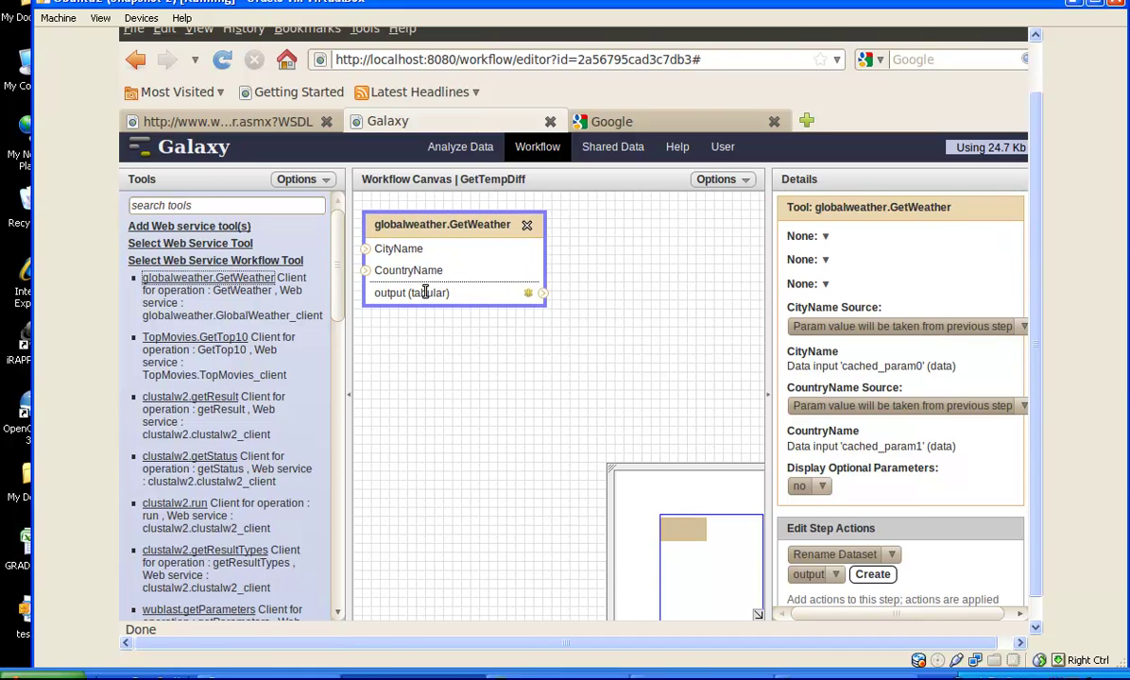
click(244, 277)
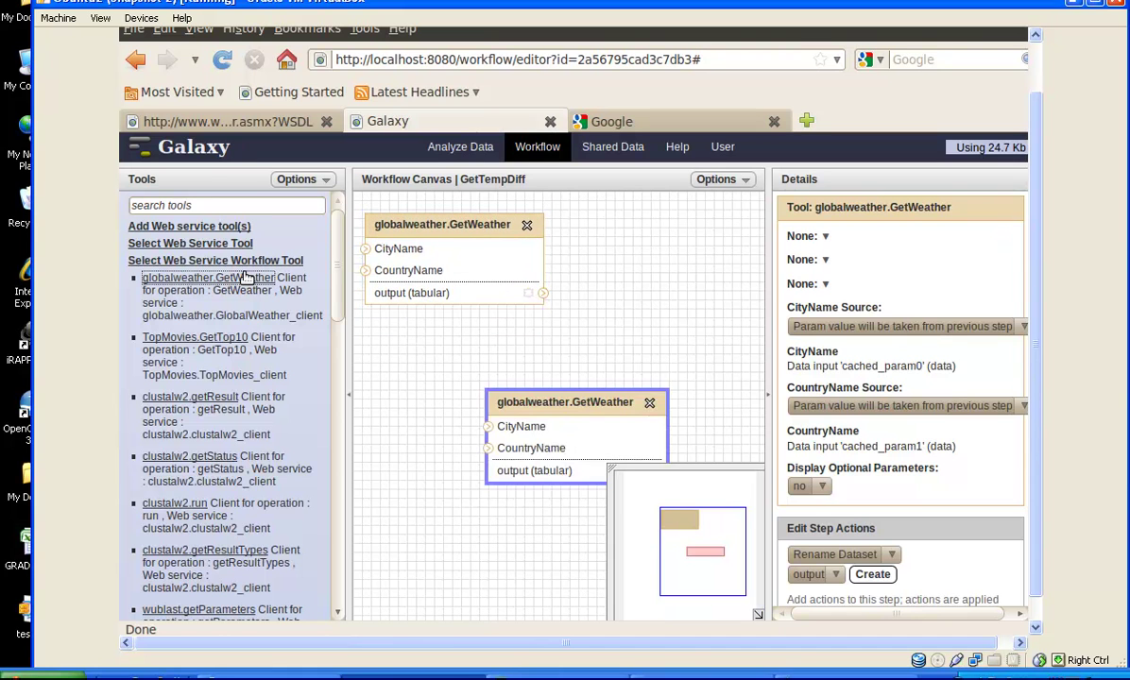
drag(551, 401, 427, 328)
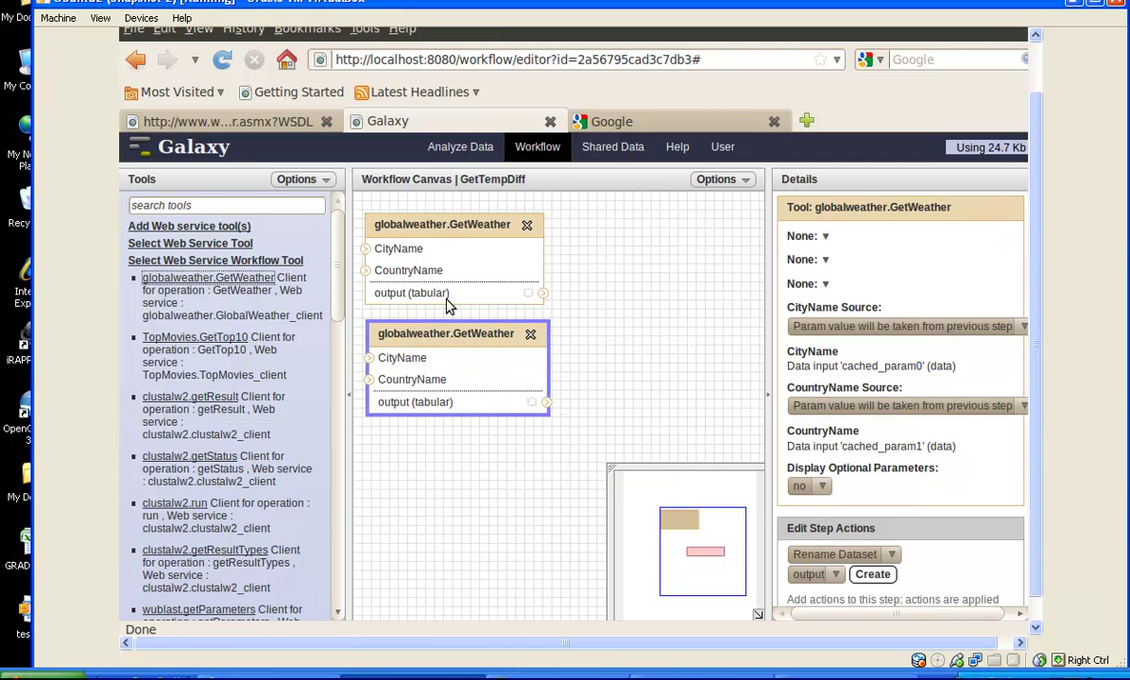
Set the upper GetWeather step to user-entered parameters, with city name Chicago and country name United States
click(430, 276)
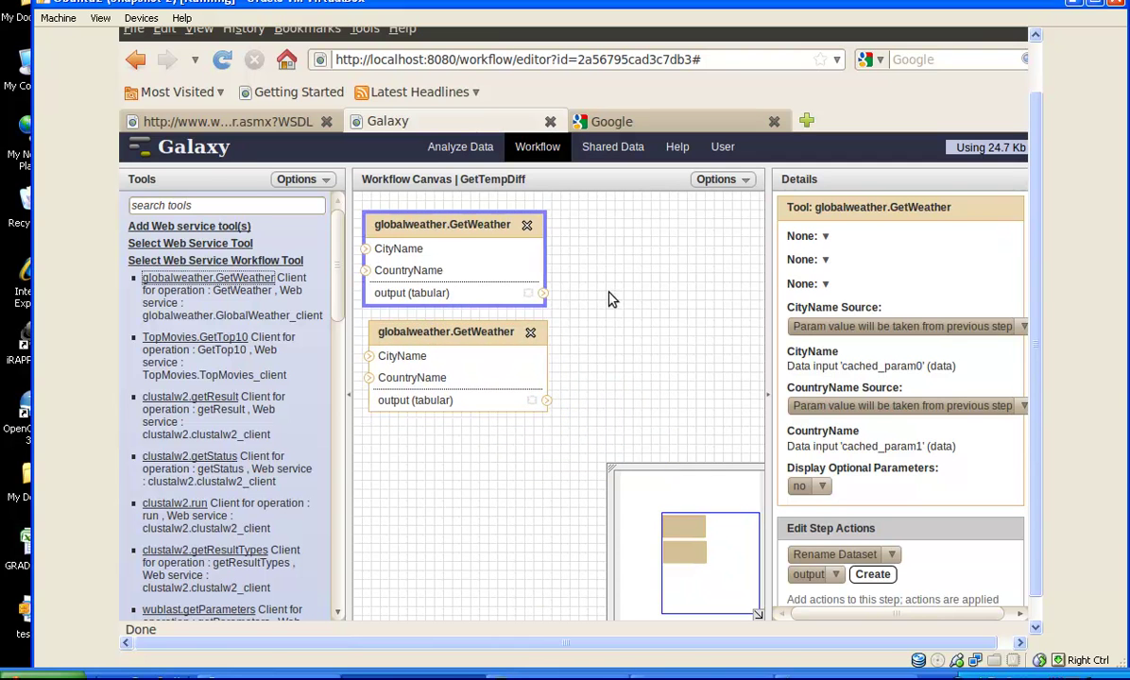
click(815, 327)
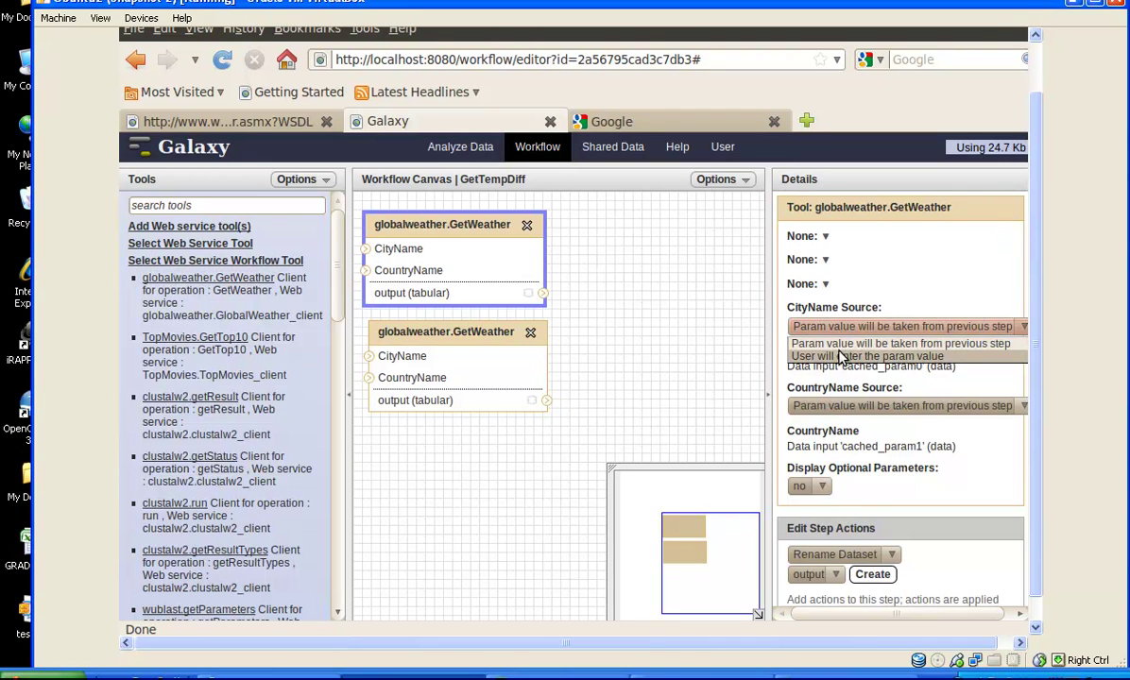
click(841, 356)
click(839, 370)
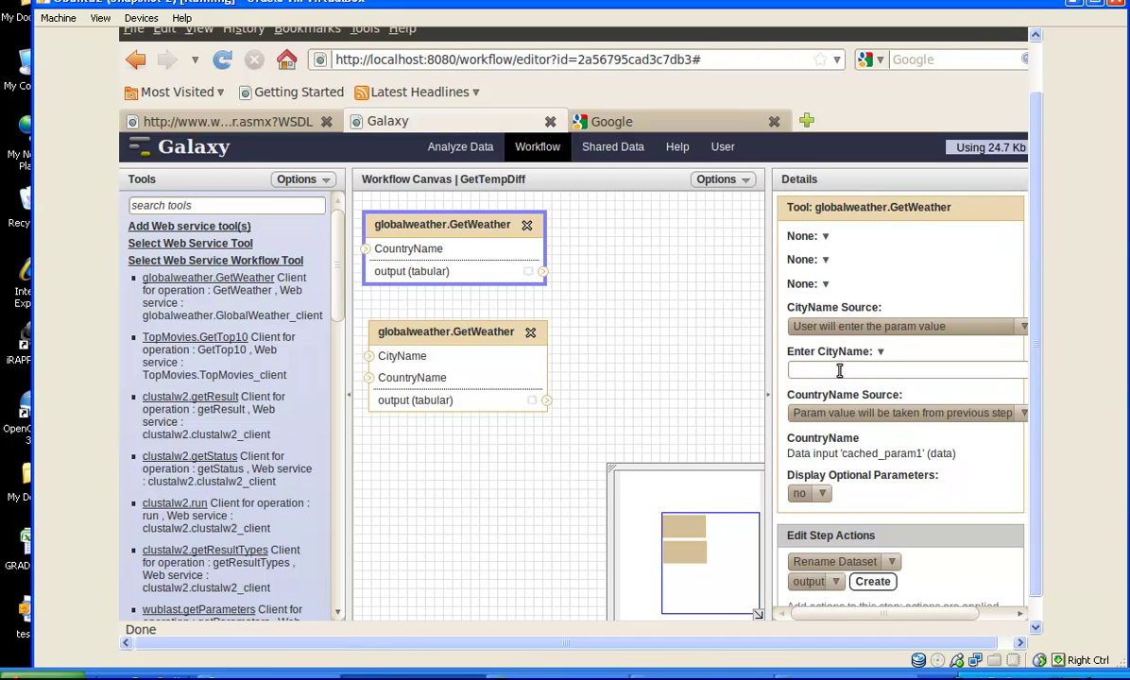
text(Chica)
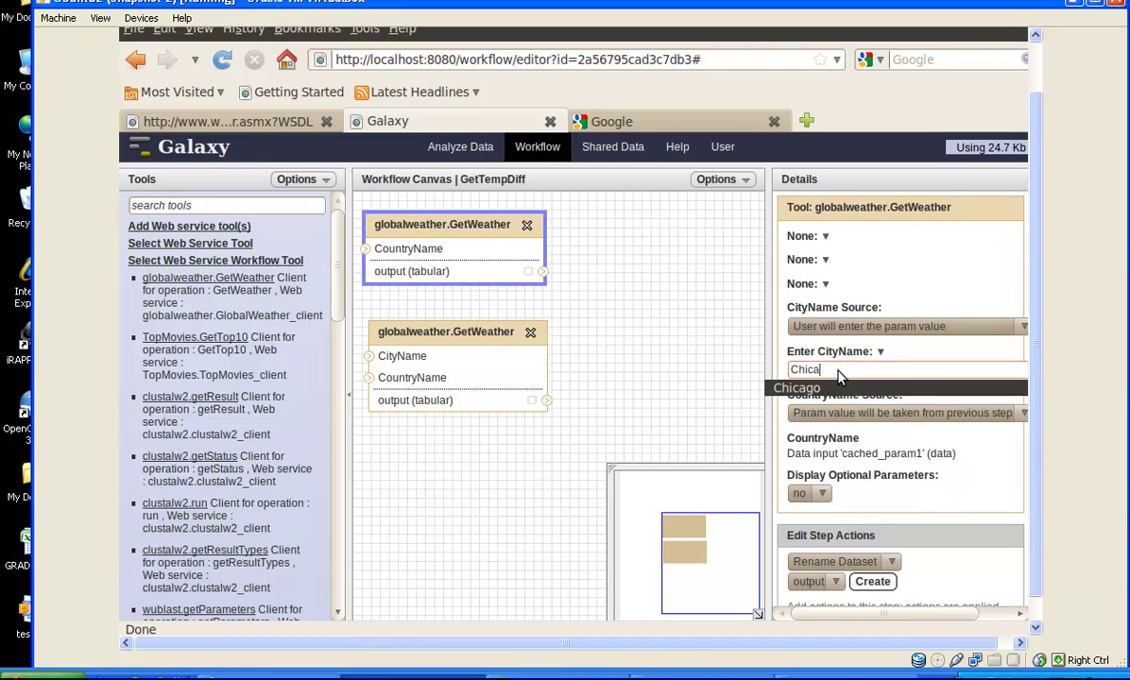
text(go)
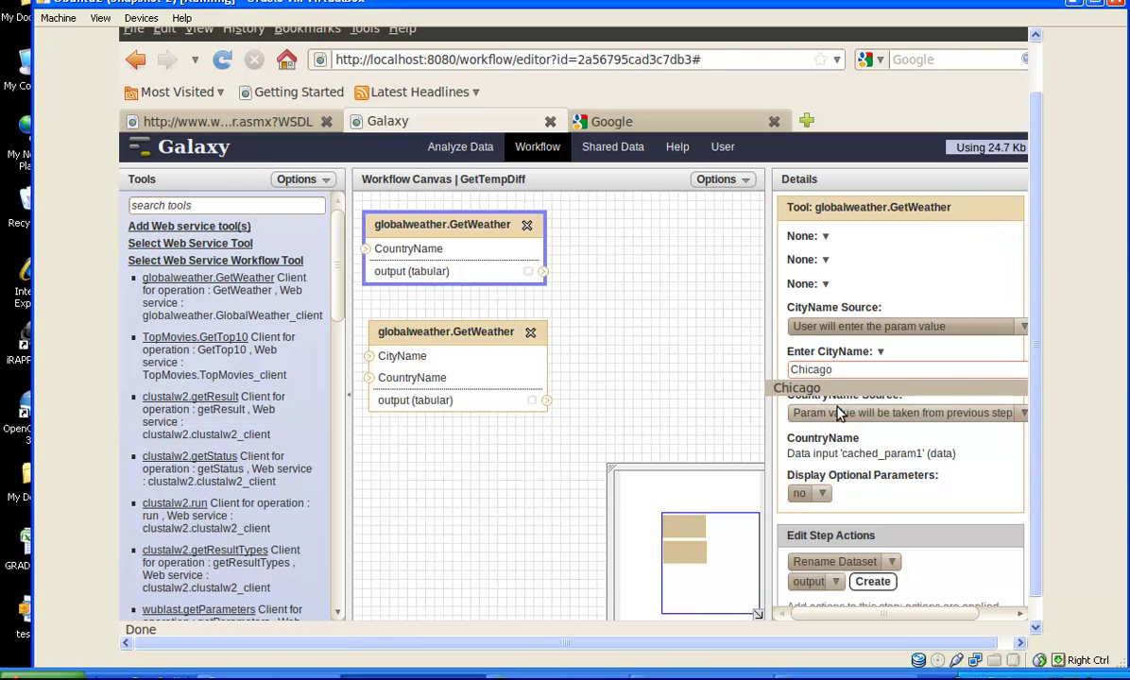
click(840, 416)
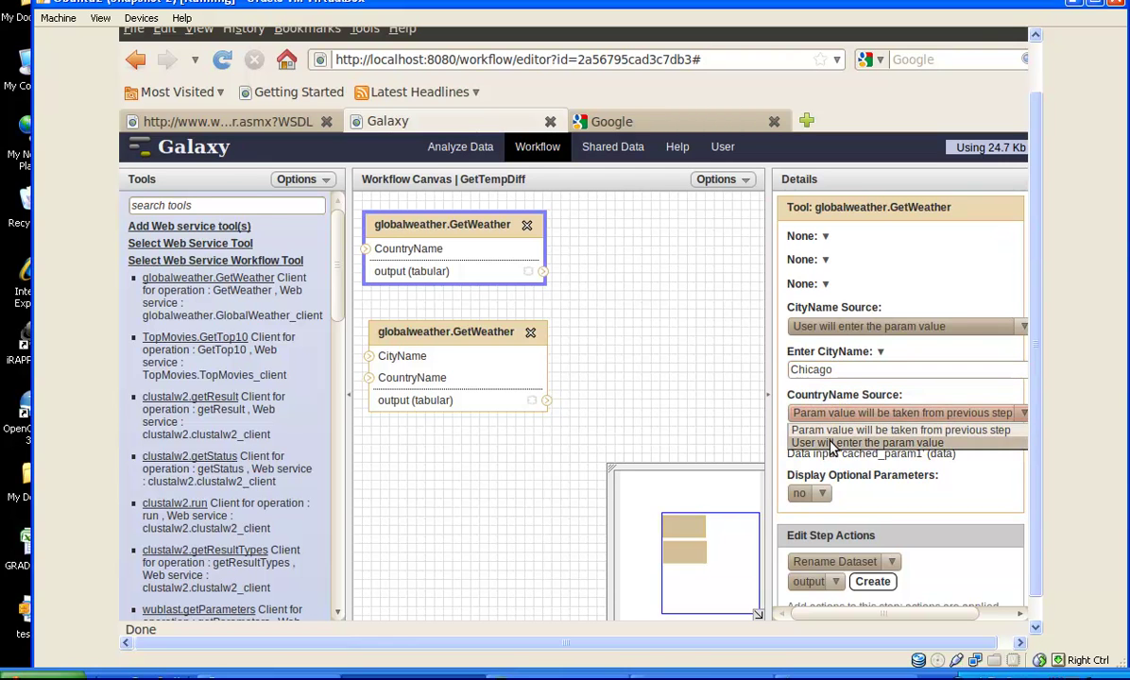
click(831, 449)
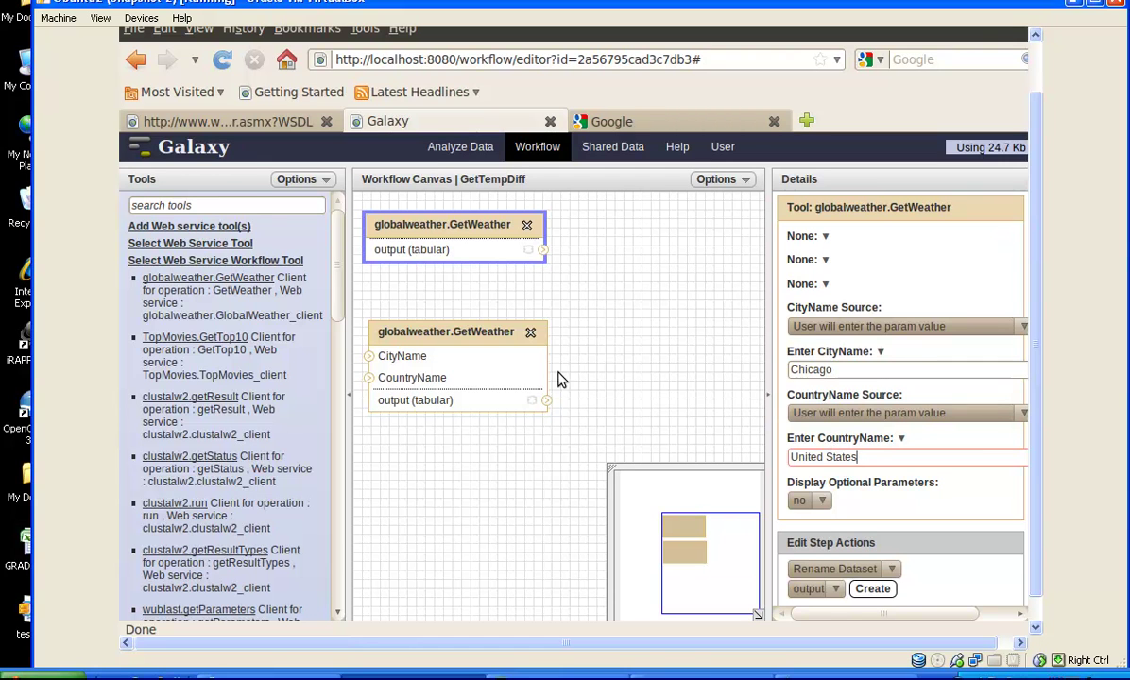
Set the lower GetWeather step to user-entered parameters, with city name Miami and country name United States
click(501, 355)
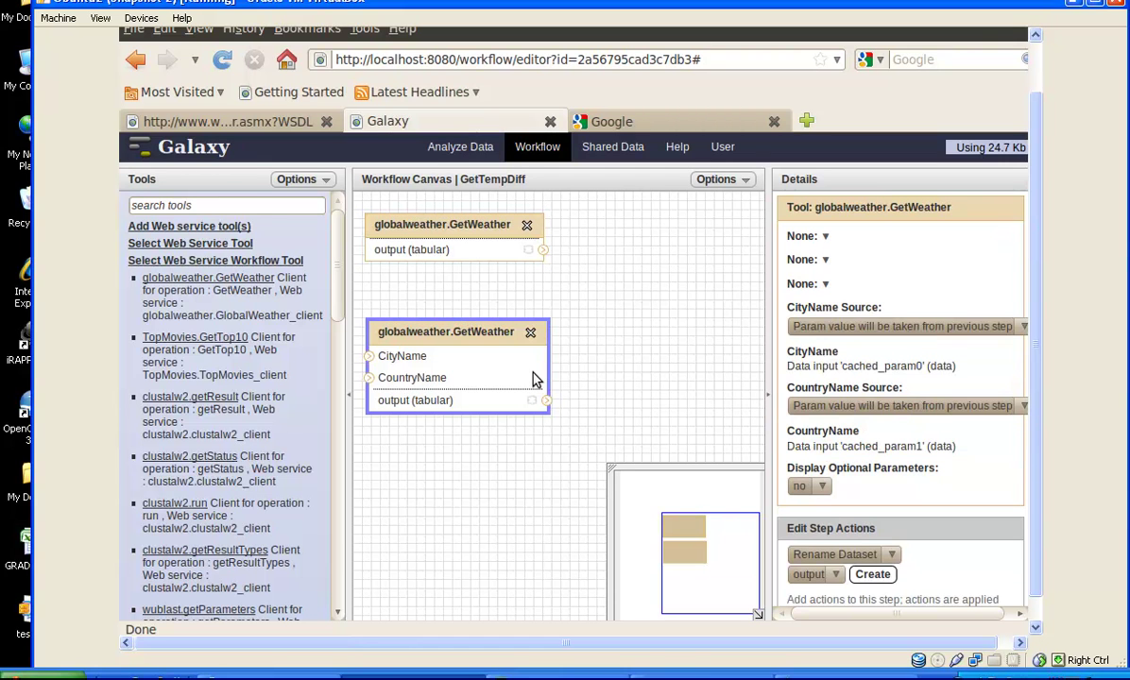
click(837, 331)
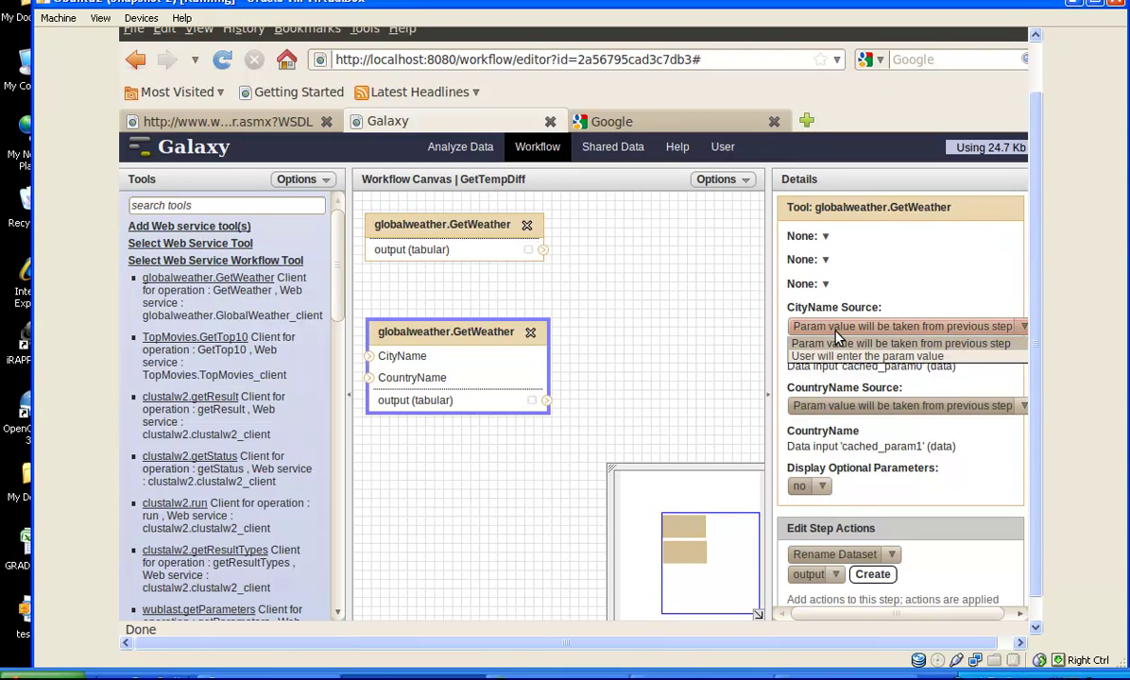
click(829, 356)
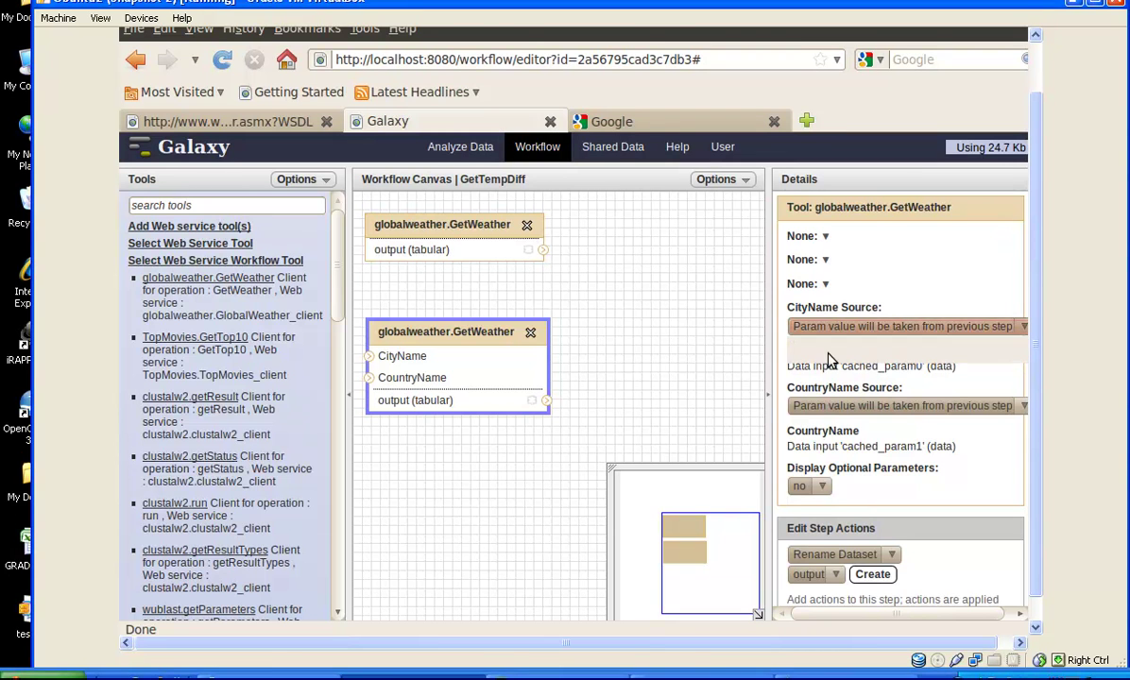
click(829, 370)
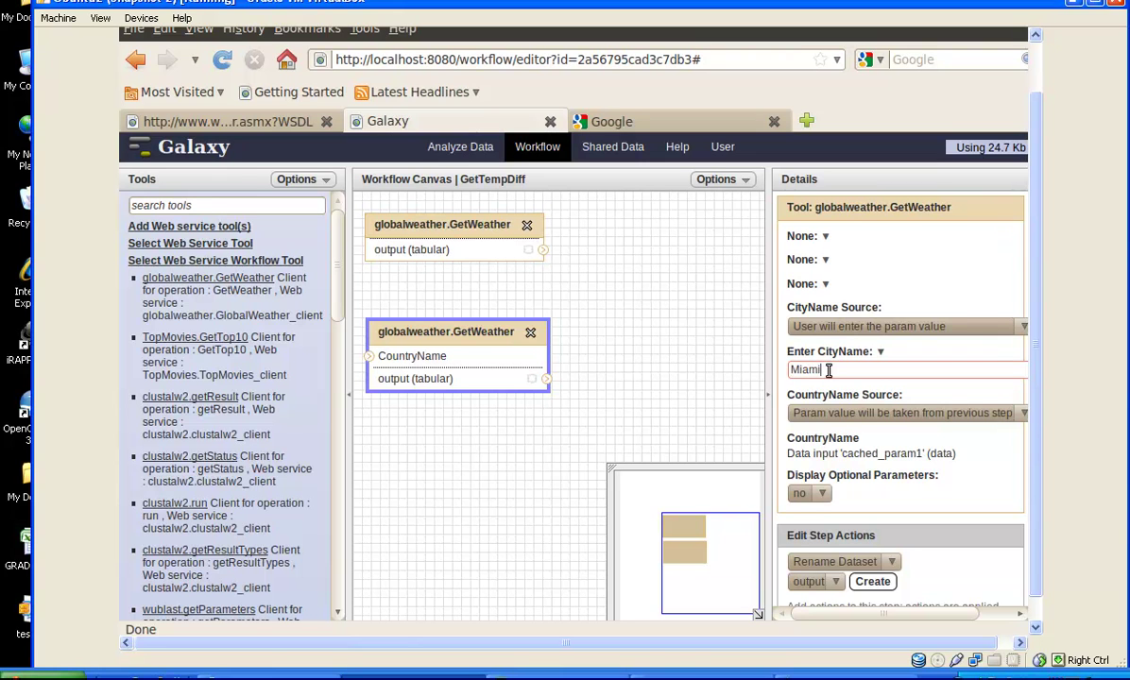
text(Miami)
click(840, 414)
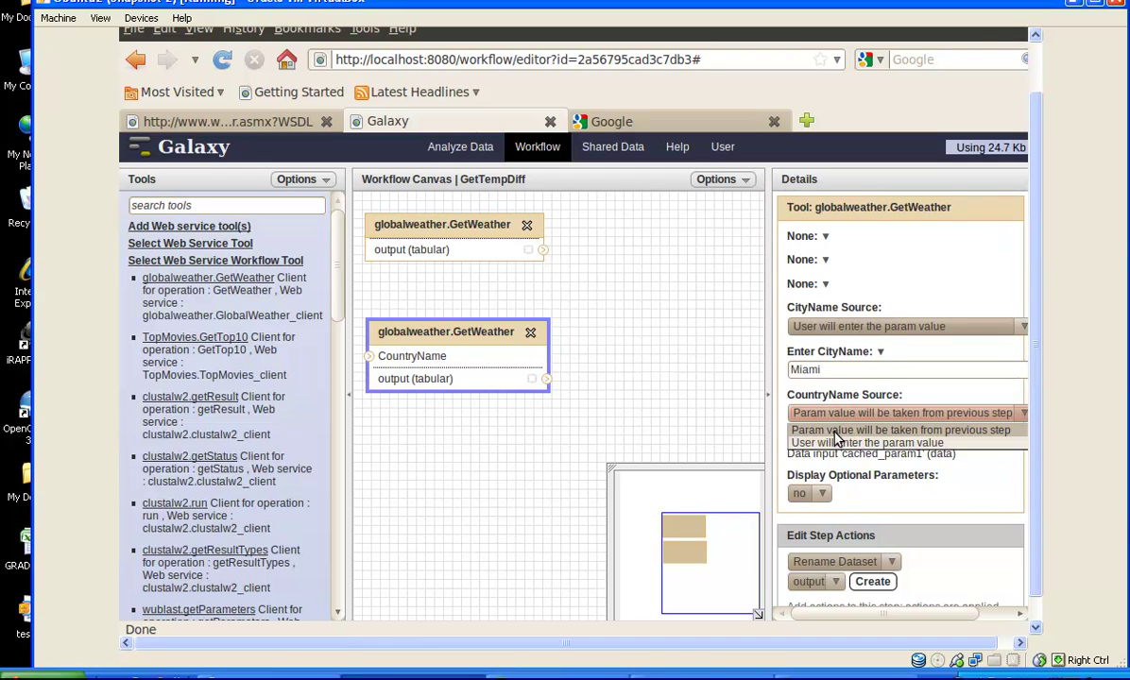
click(835, 442)
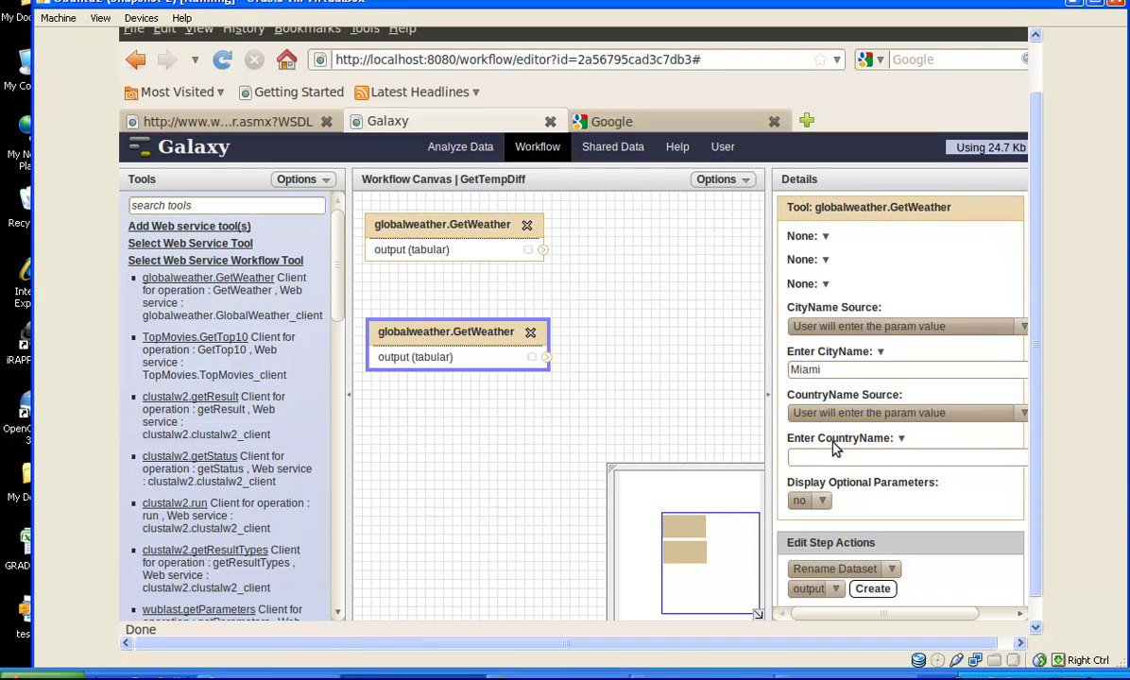
click(828, 461)
Add a Remove beginning text manipulation step to the workflow canvas, below the two GetWeather steps
click(272, 260)
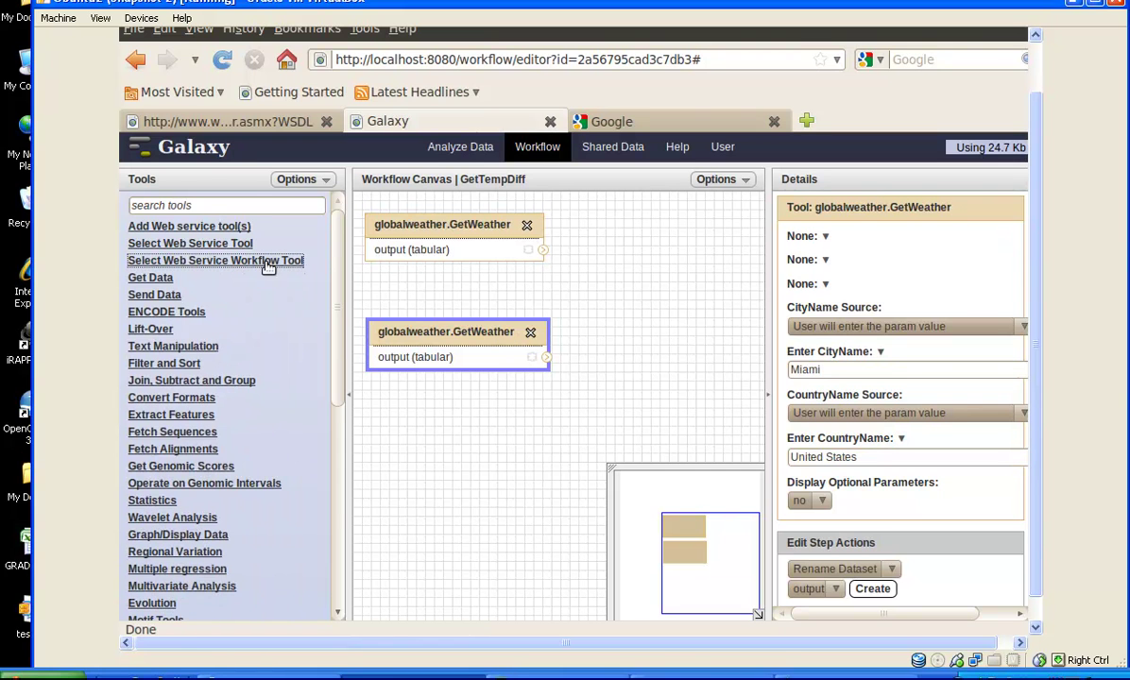
click(188, 347)
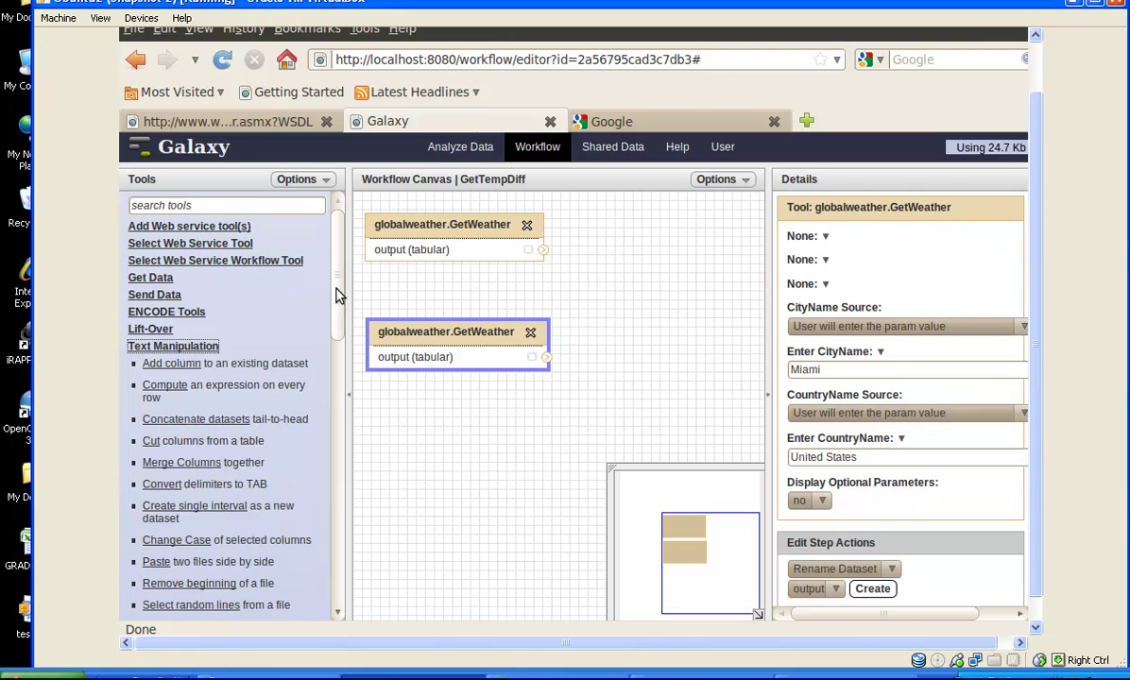
drag(340, 298, 334, 344)
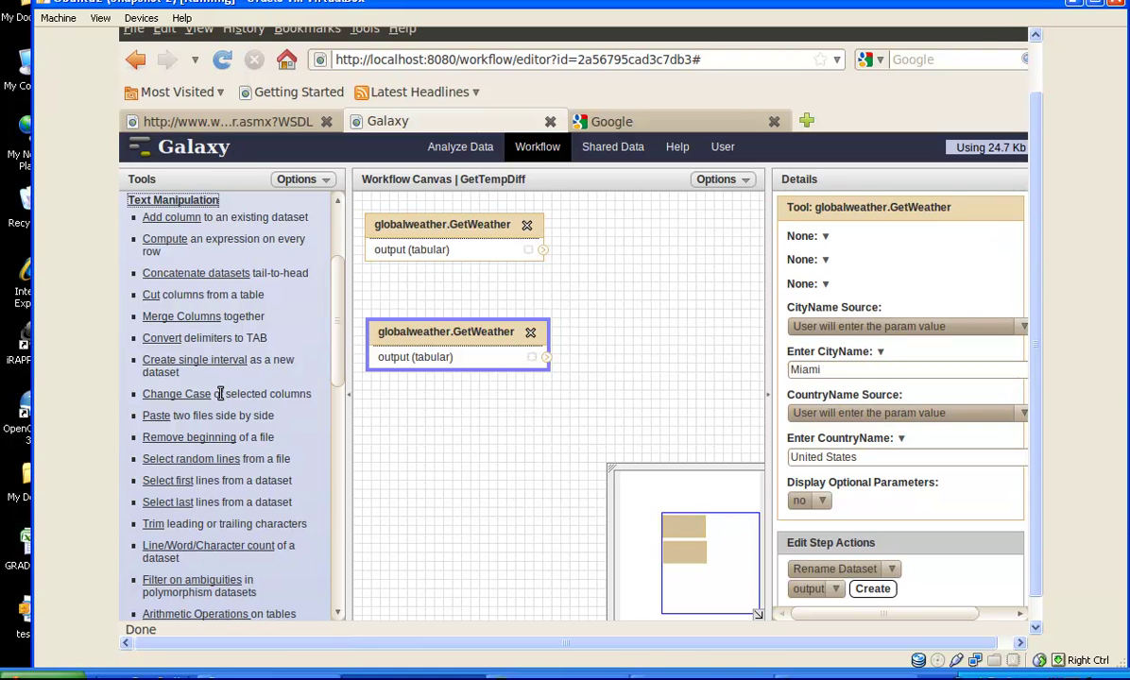
click(185, 438)
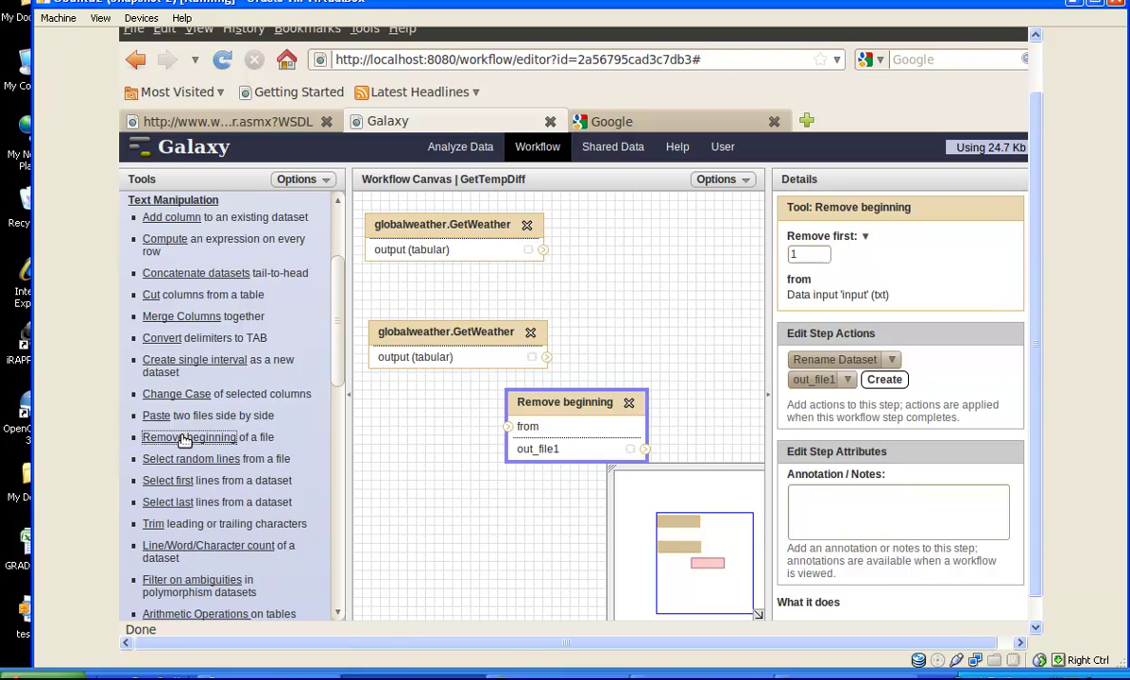
click(185, 438)
drag(548, 404, 595, 371)
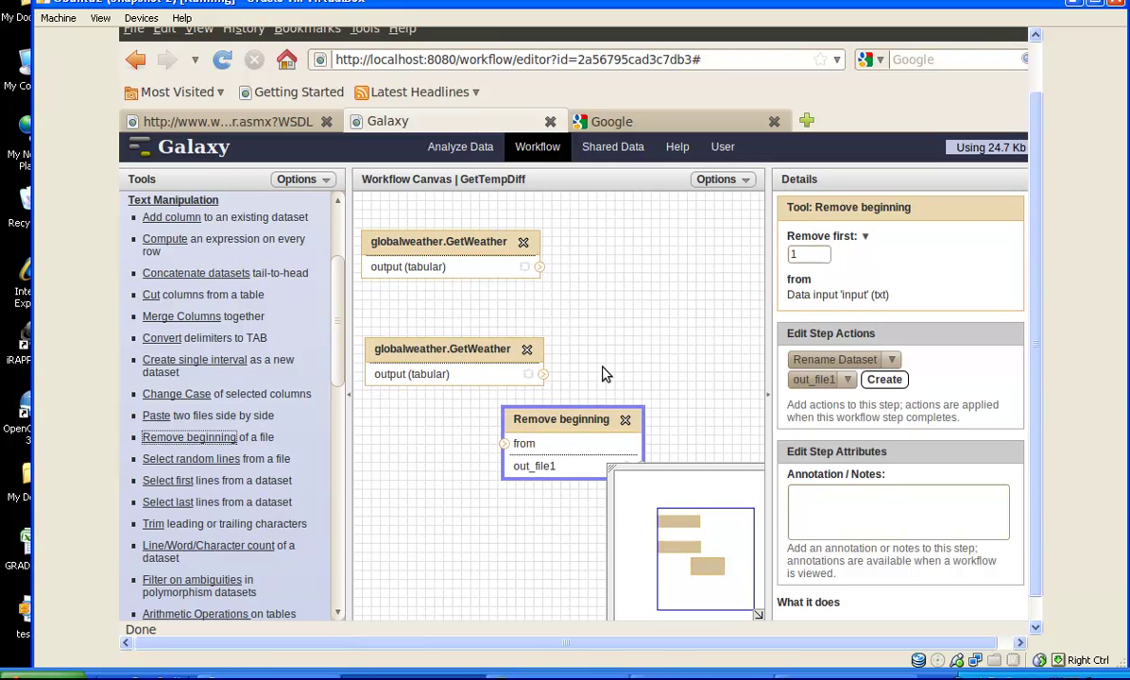
Place the two Remove beginning steps beside the upper and lower GetWeather steps and set each to remove the first 7 lines
drag(581, 420, 661, 223)
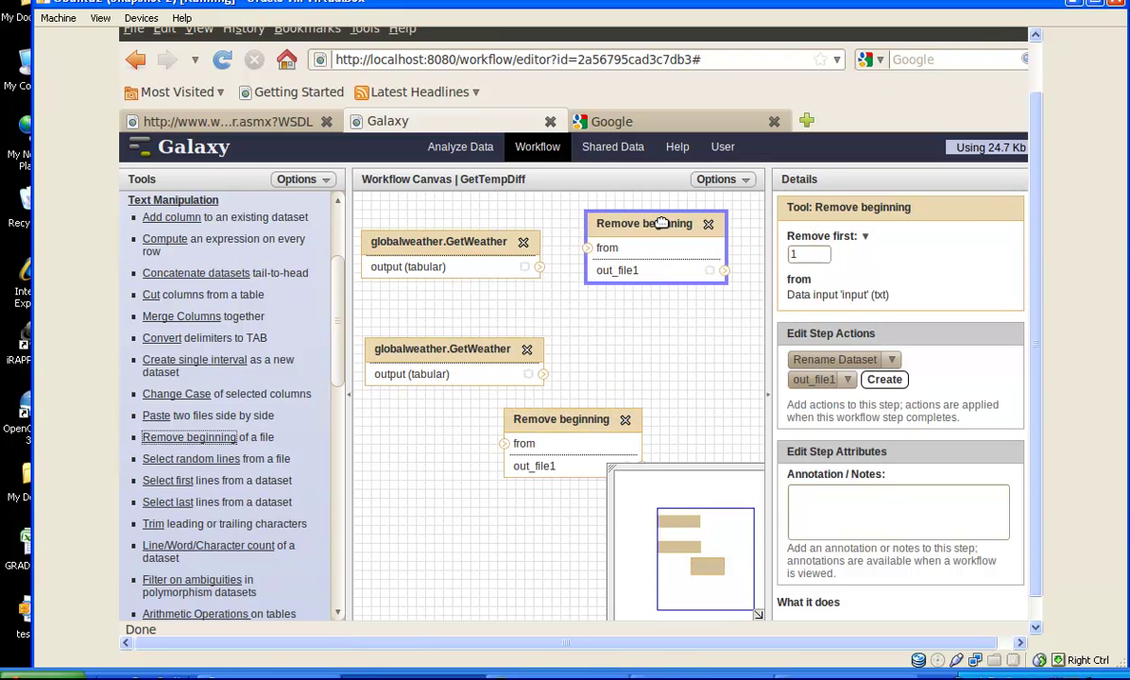
click(796, 253)
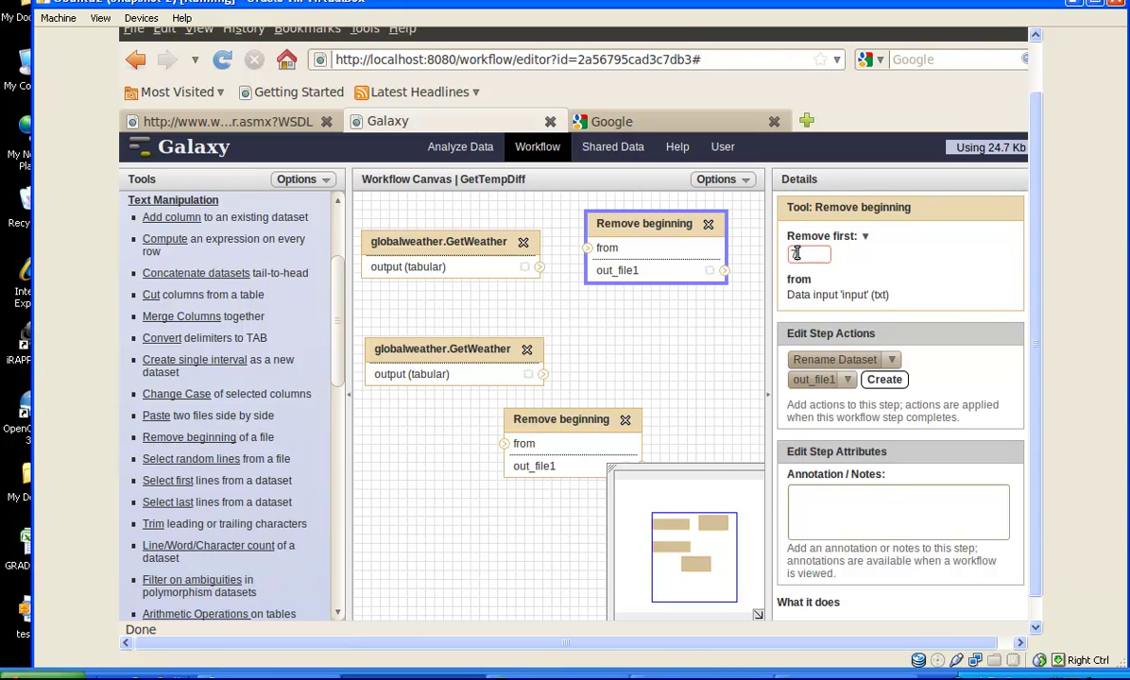
text(7)
drag(576, 417, 654, 323)
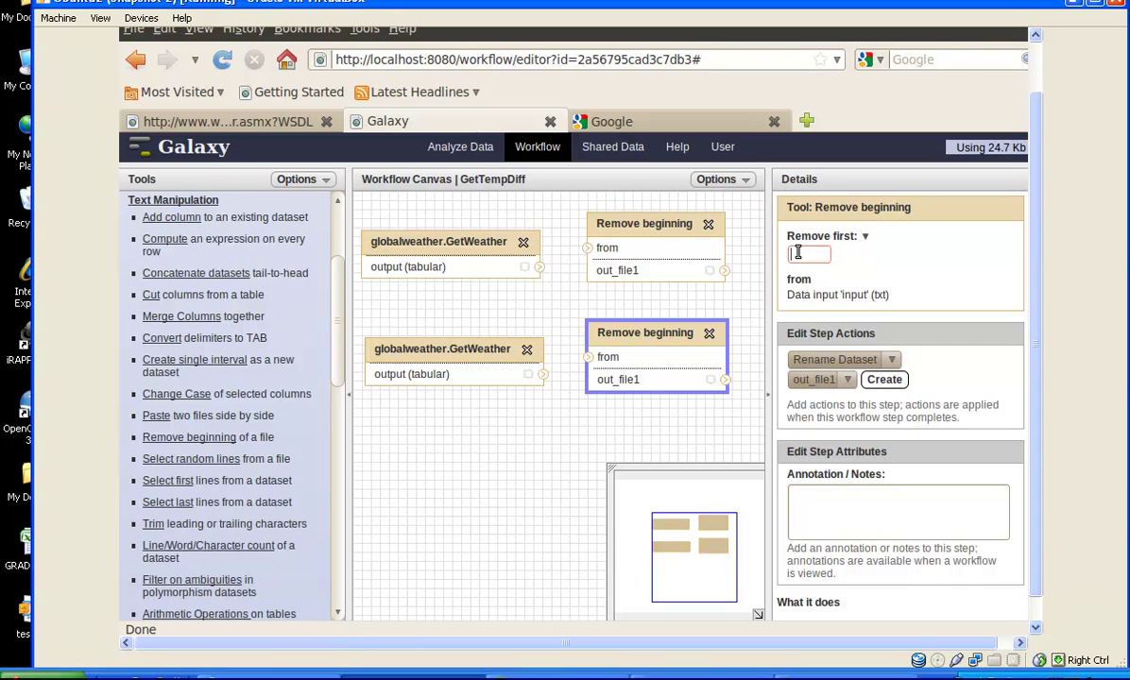
text(7)
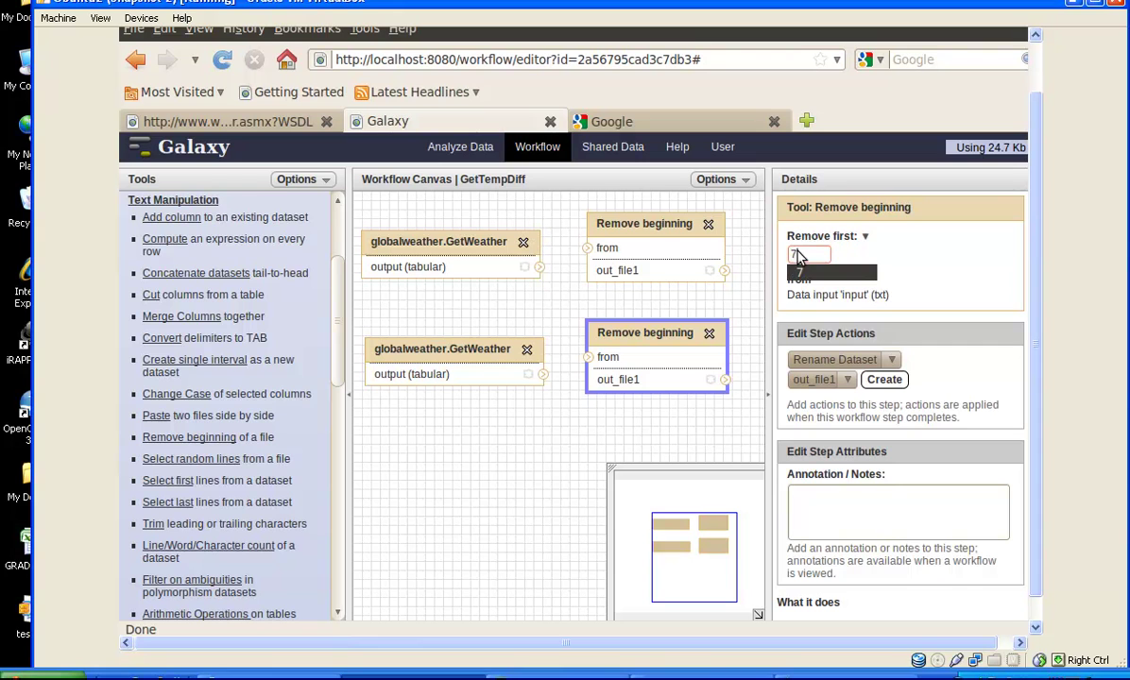
click(574, 279)
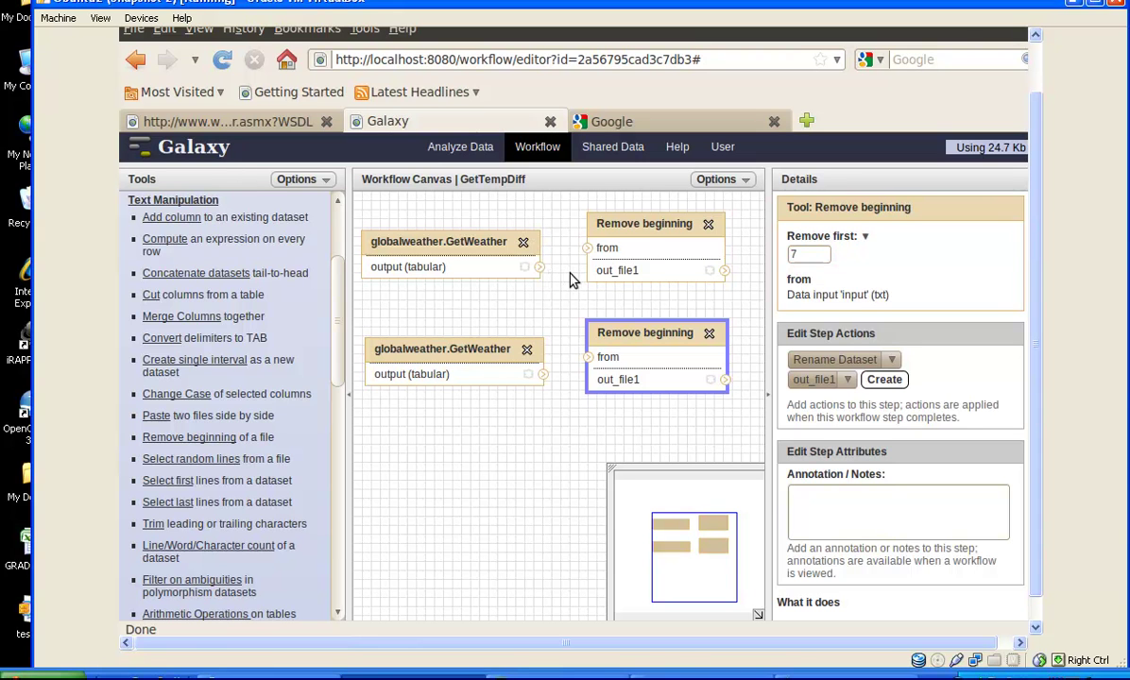
Connect each GetWeather step's output to the input of the Remove beginning step beside it
mouse_move(570, 265)
mouse_down()
mouse_move(585, 258)
mouse_move(572, 263)
mouse_up()
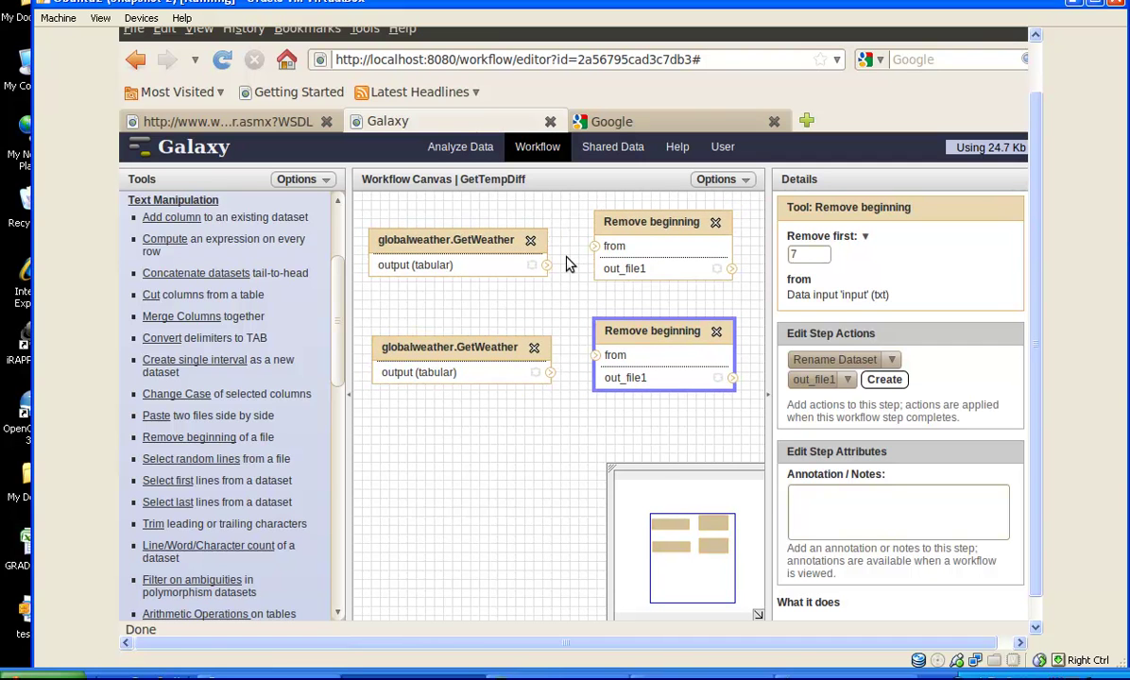
drag(546, 265, 596, 249)
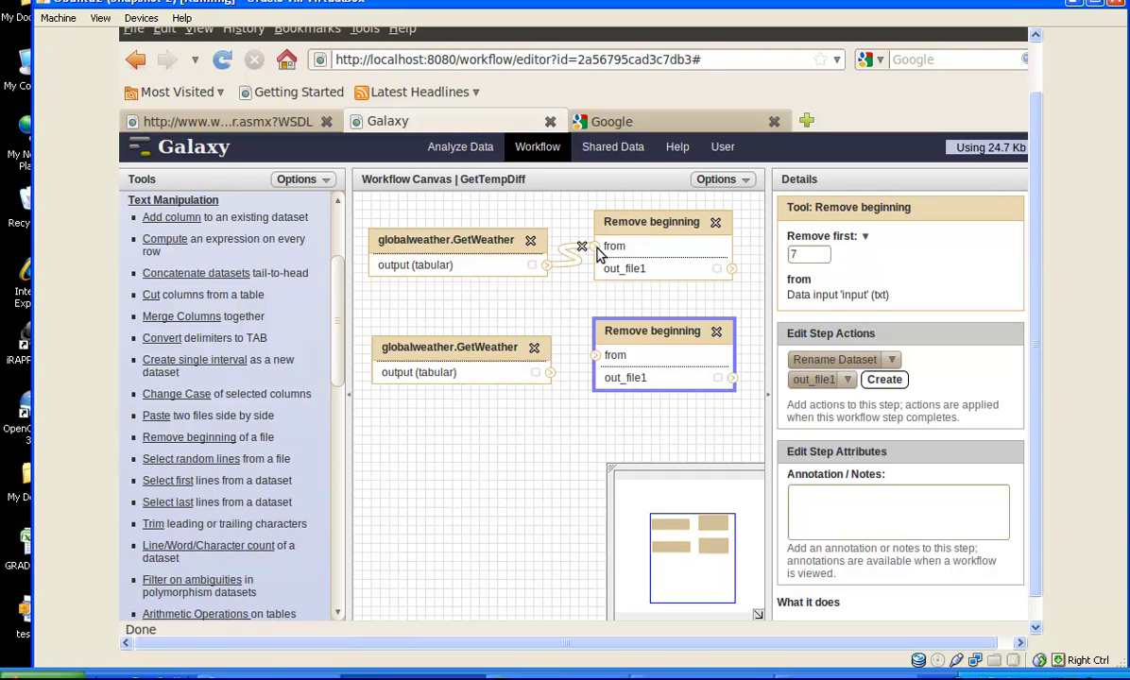
drag(553, 376, 596, 357)
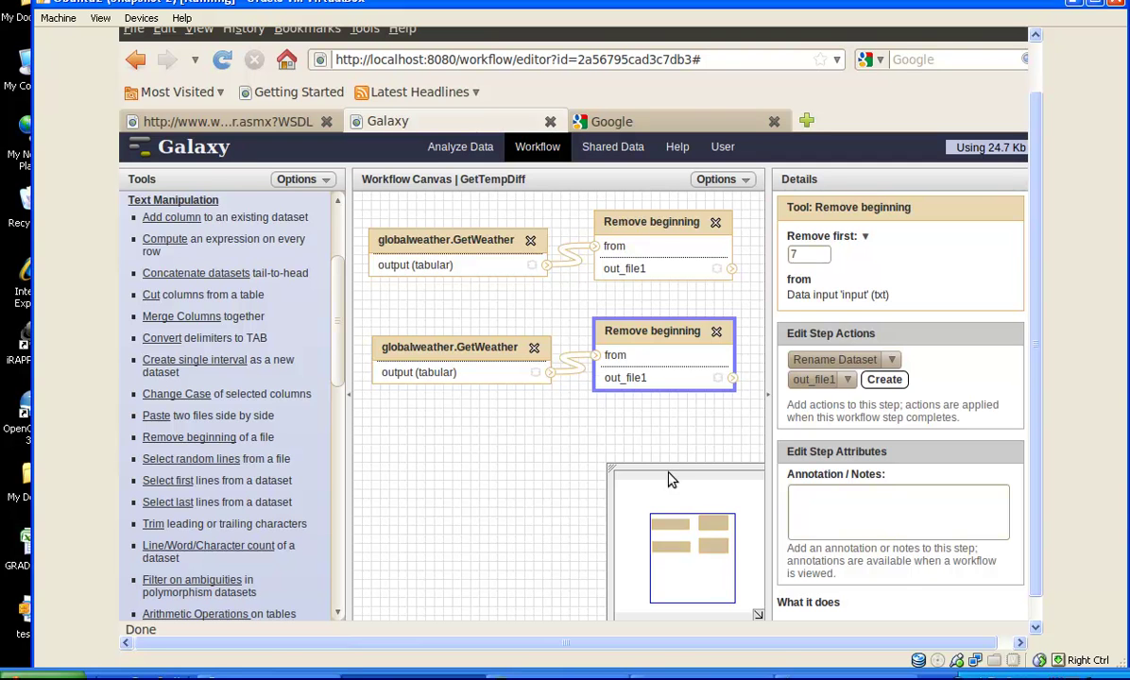
Add two Select first steps, one of them set to 1 line and fed by the upper Remove beginning step's output
drag(684, 535, 711, 535)
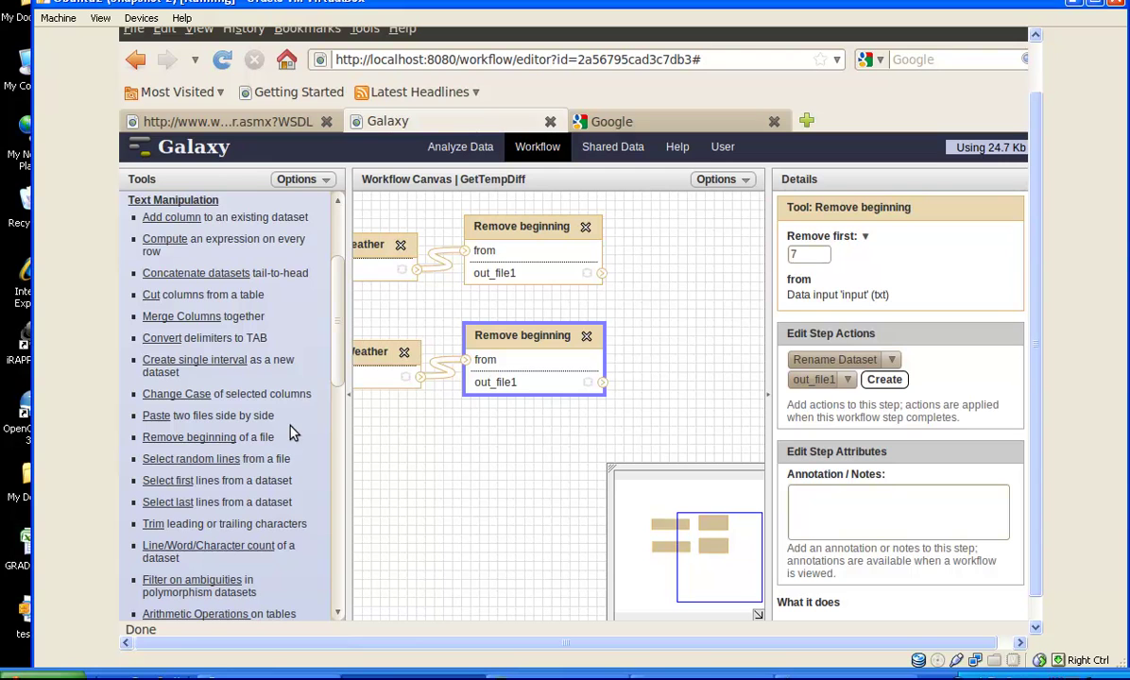
click(168, 481)
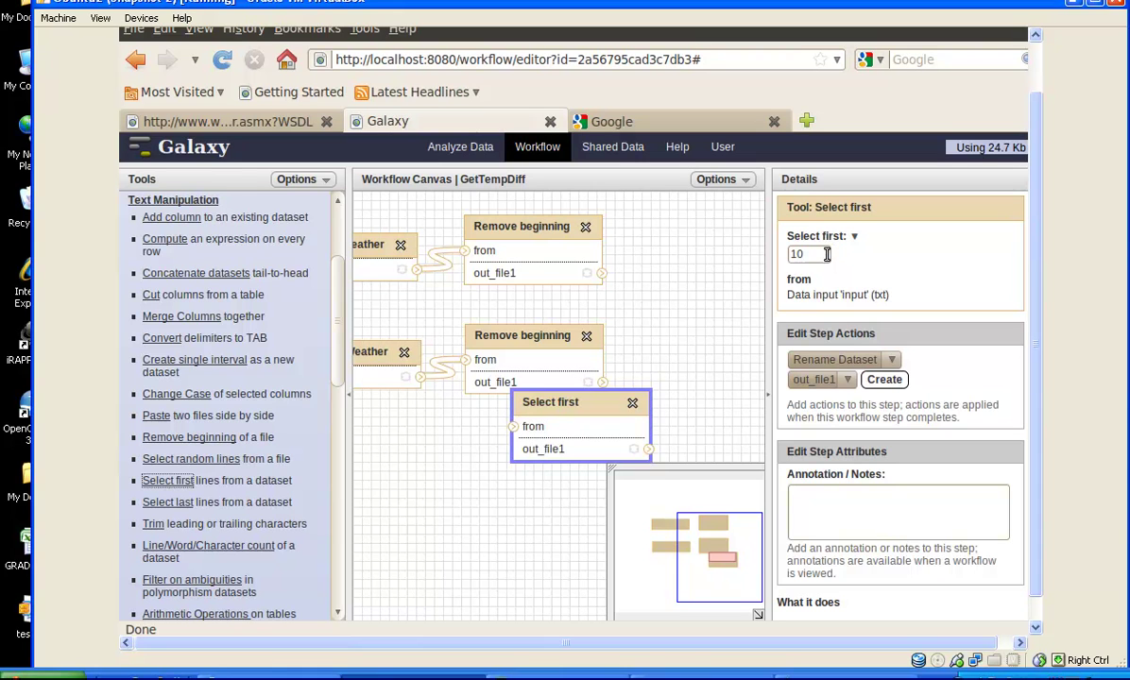
double_click(826, 255)
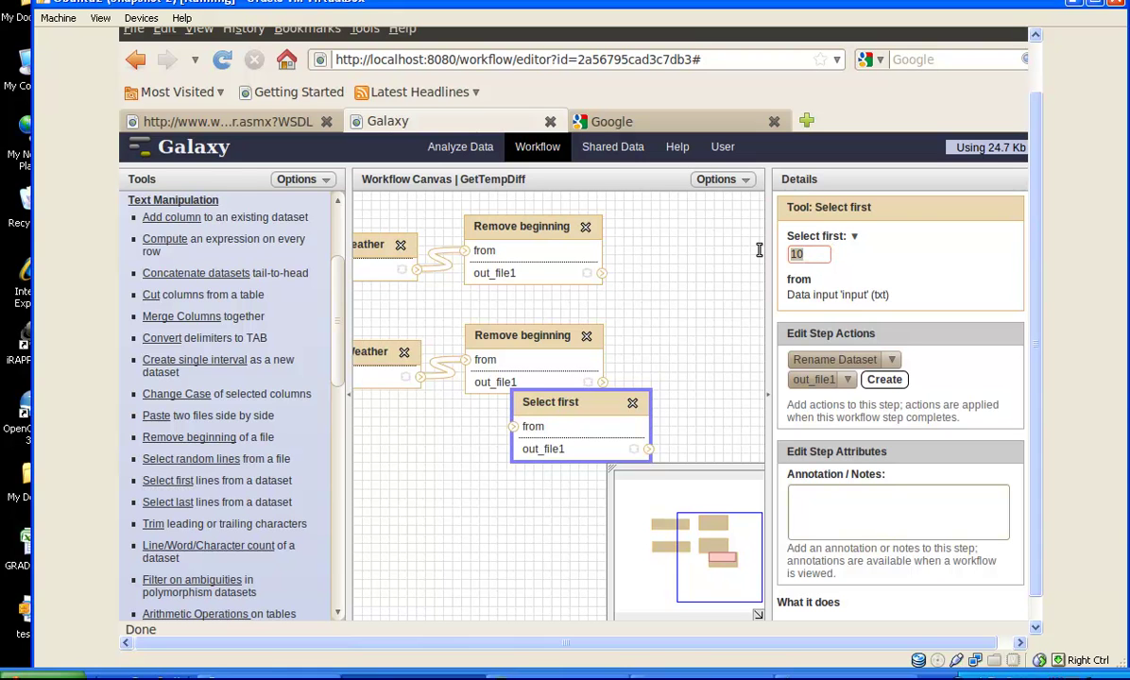
text(1)
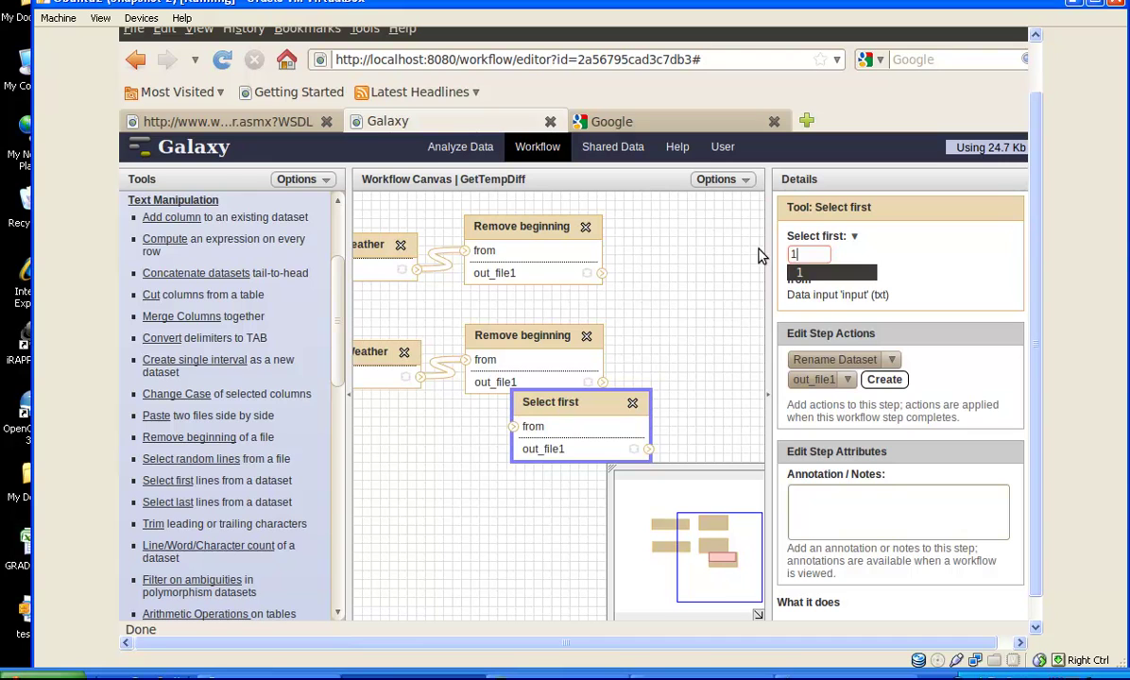
key(Tab)
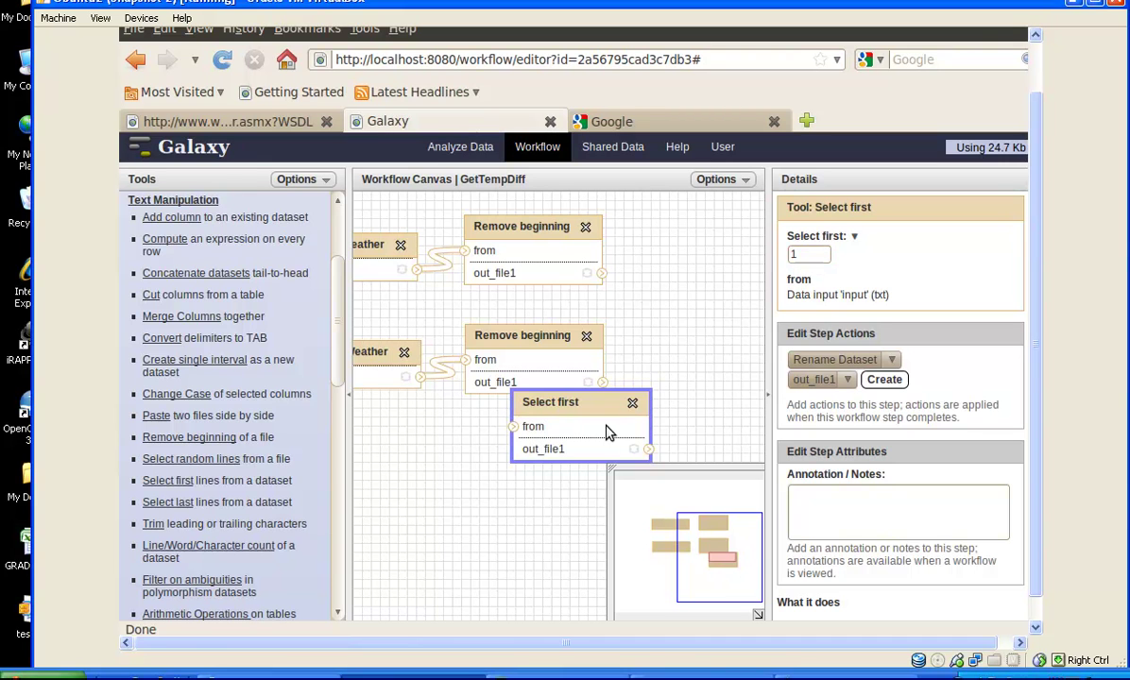
drag(607, 431, 714, 260)
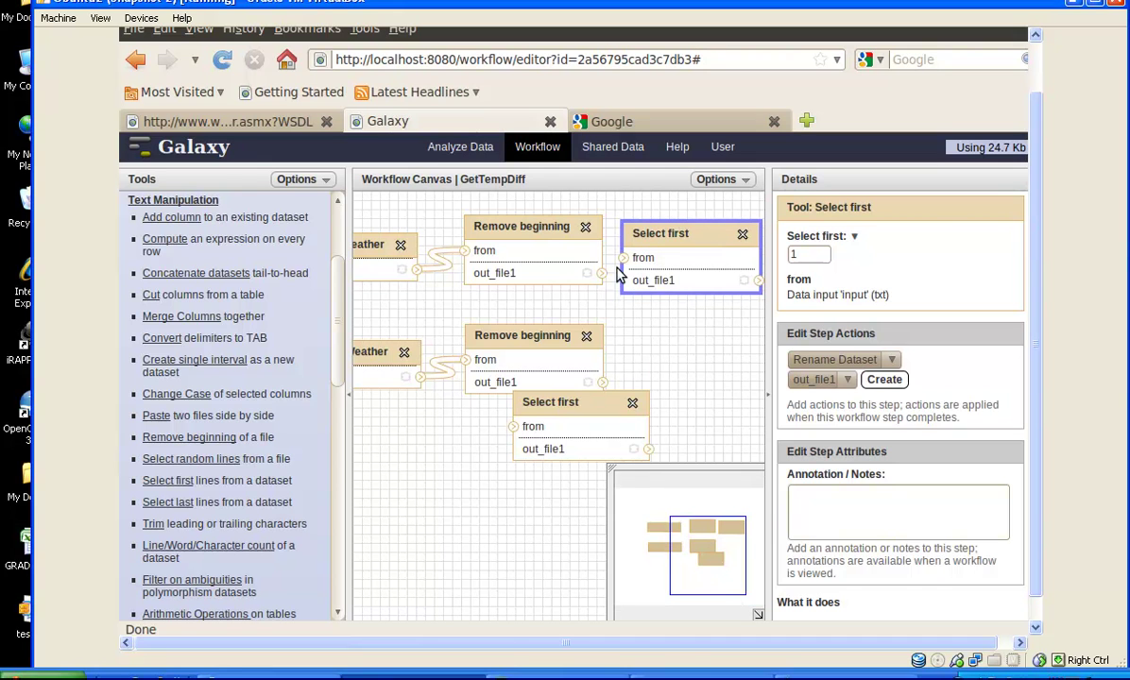
drag(602, 275, 624, 258)
Set the other Select first step to 1 line and connect it beside the lower Remove beginning step's output
click(574, 416)
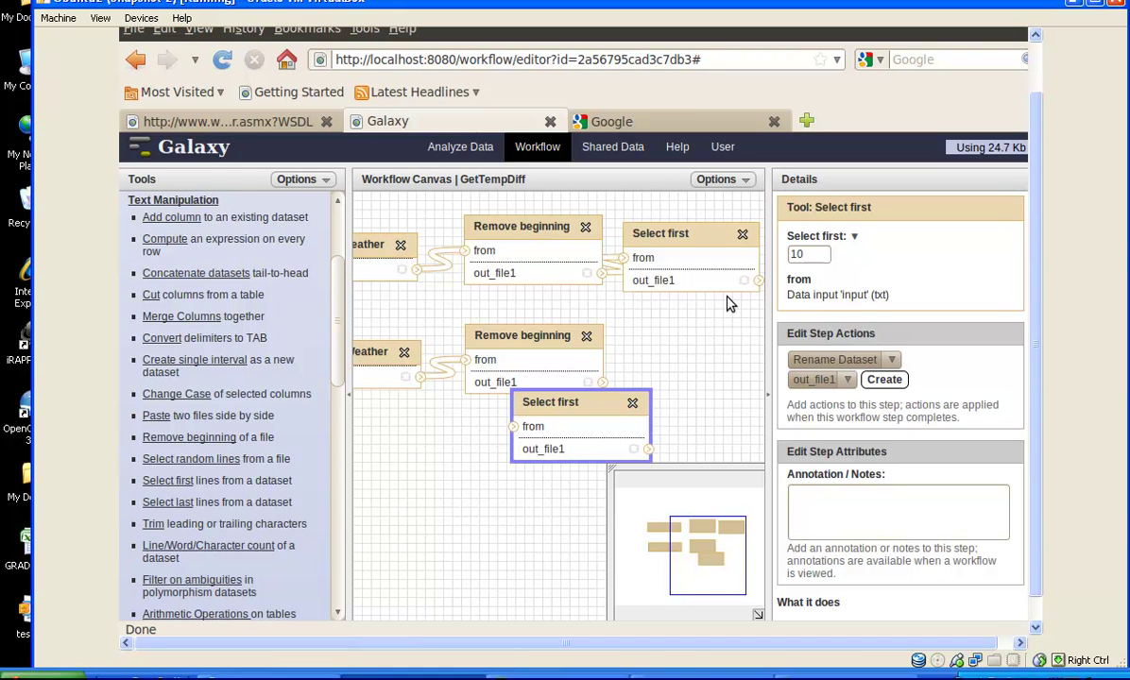
click(827, 252)
key(BackSpace)
drag(663, 393, 747, 320)
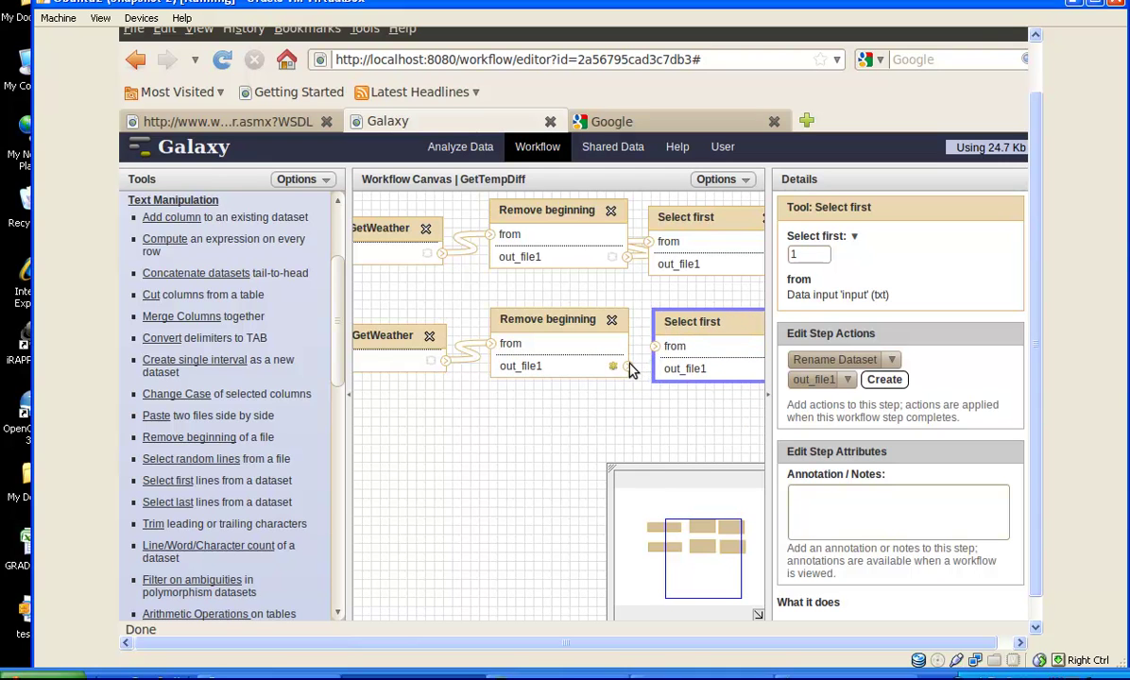
drag(631, 371, 659, 354)
Add two Trim steps to the workflow canvas and place one beside the upper Select first step
drag(676, 428, 460, 440)
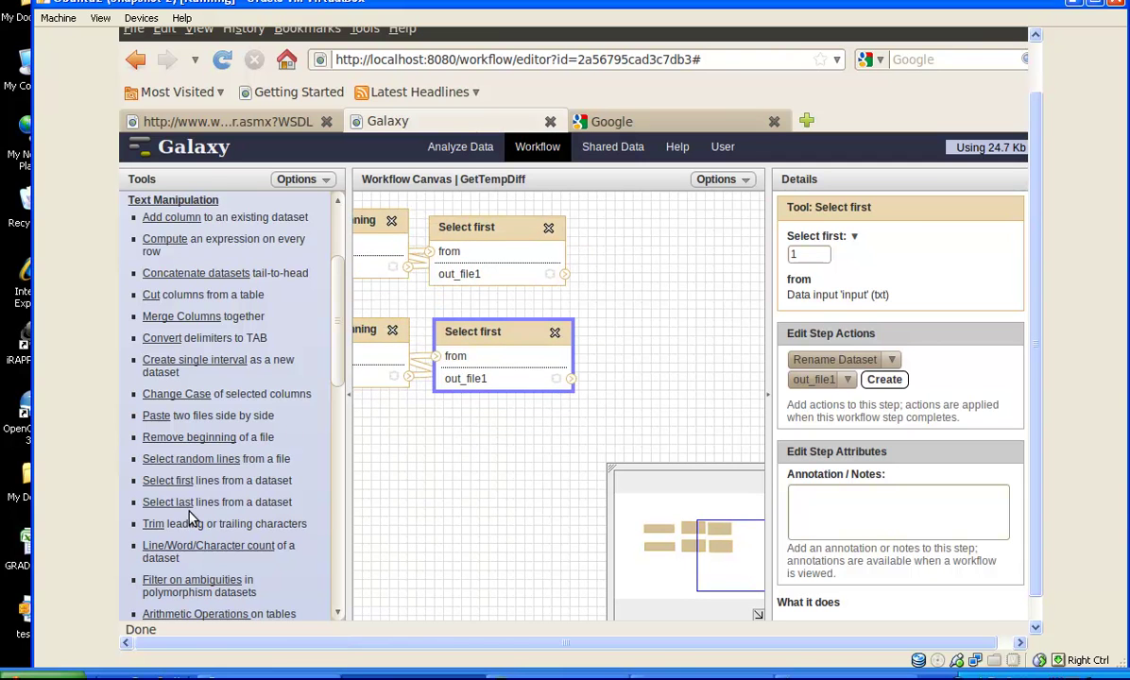
click(153, 524)
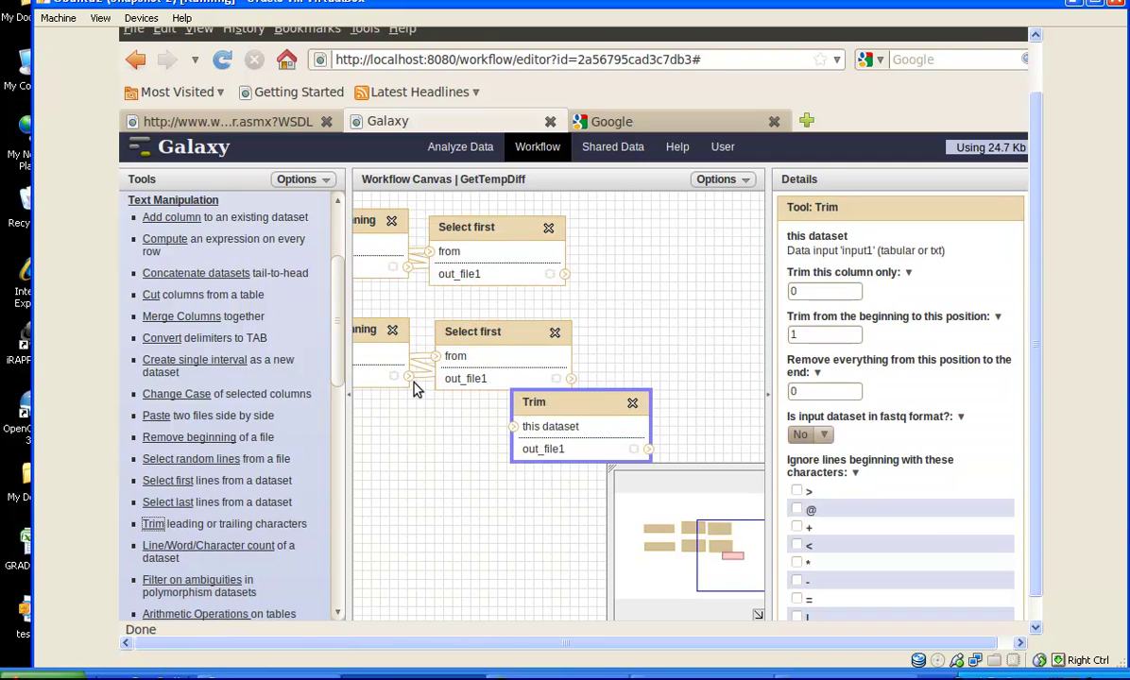
click(151, 525)
drag(565, 431, 652, 252)
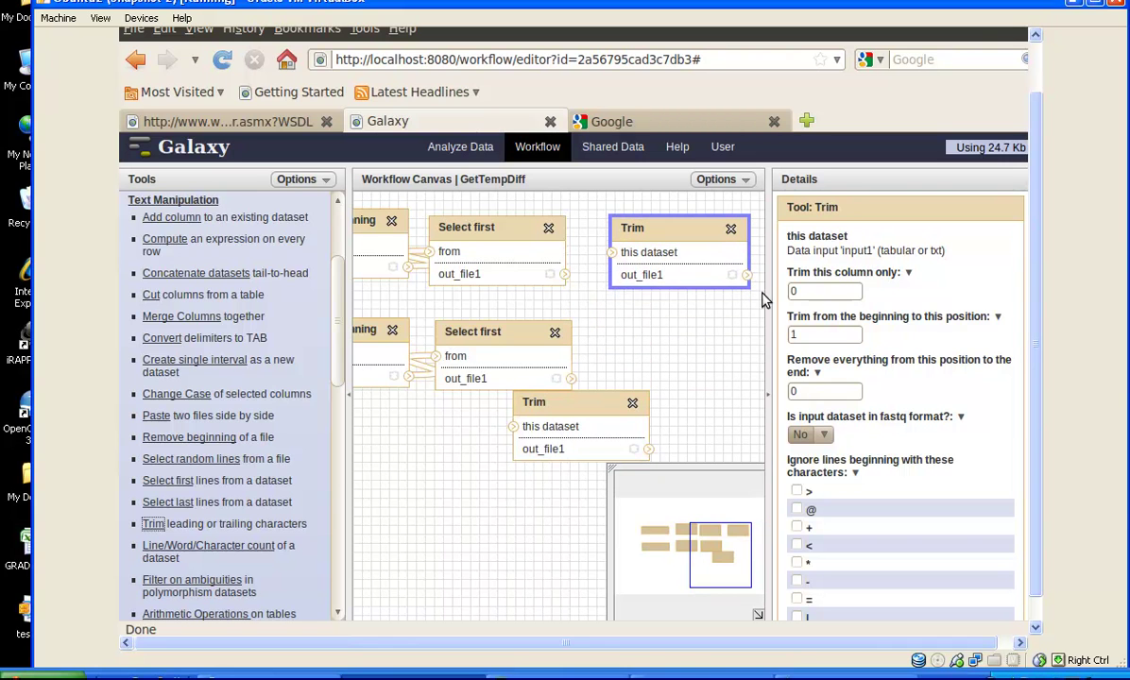
Set the upper Trim step to trim from the beginning to position 16 and remove everything from position 20 to the end
click(819, 333)
text(6)
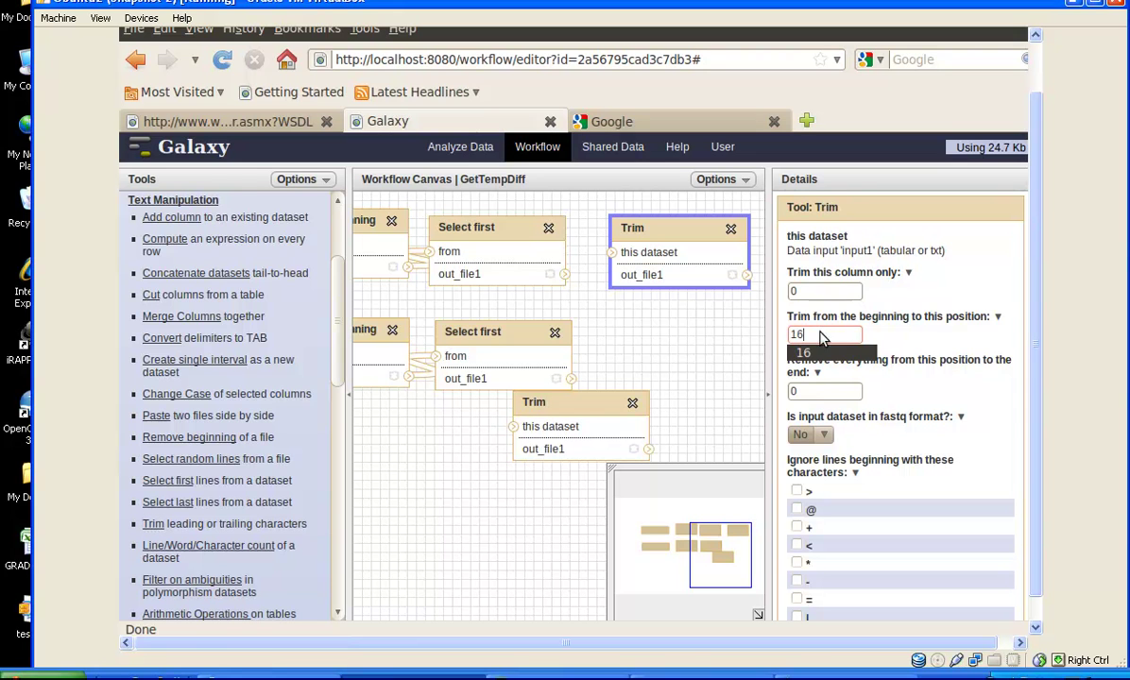
click(822, 389)
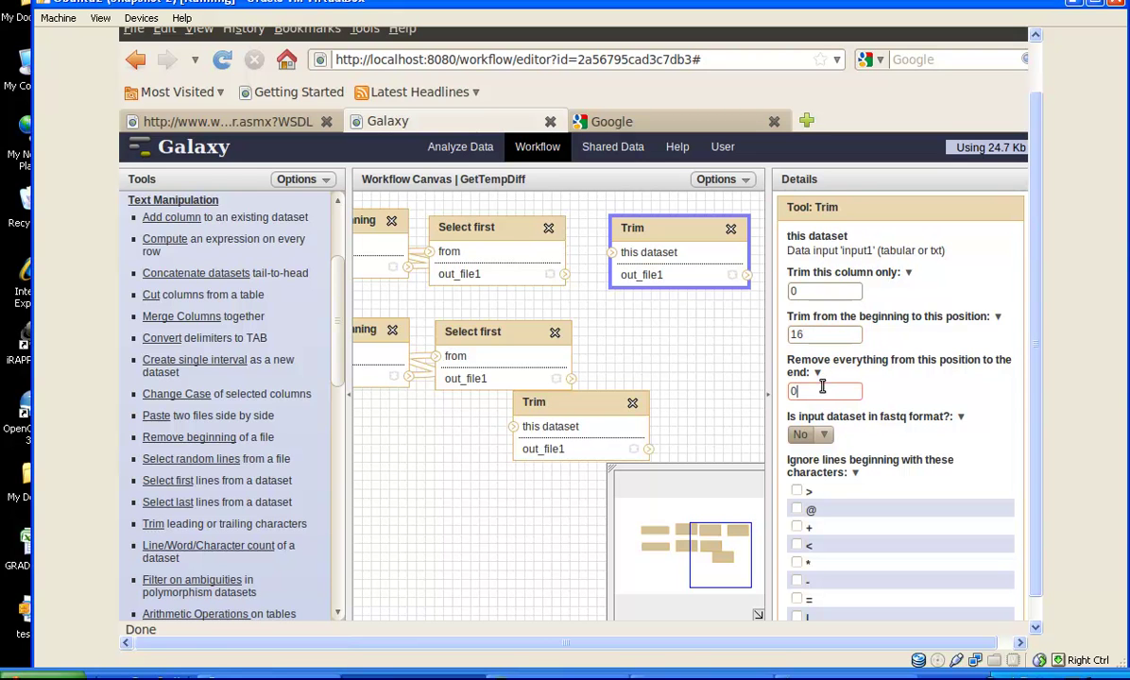
text(20)
Place the second Trim step below the first, trimming from the beginning to position 16 and removing everything from position 20
drag(567, 400, 699, 352)
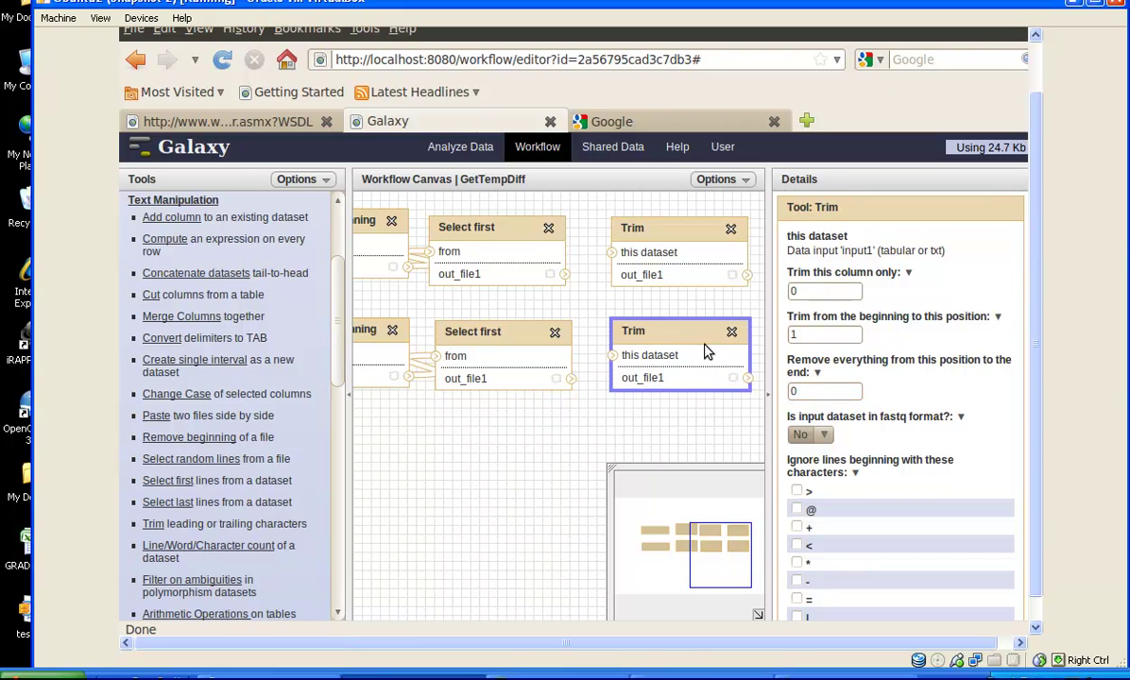
text(6)
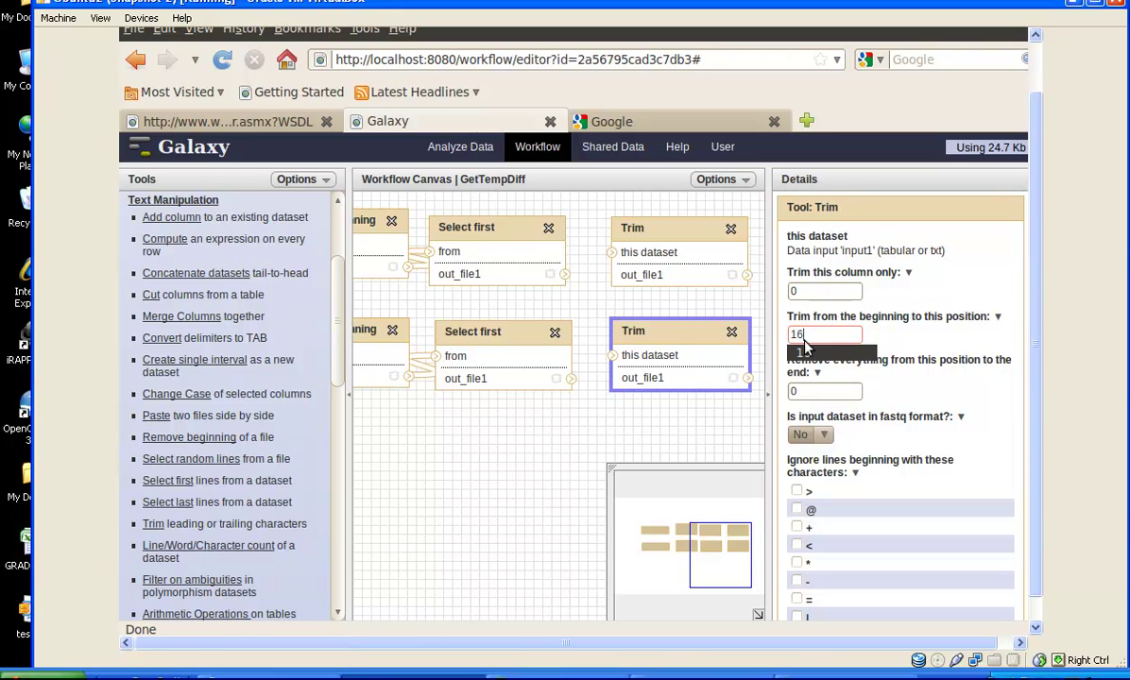
click(811, 392)
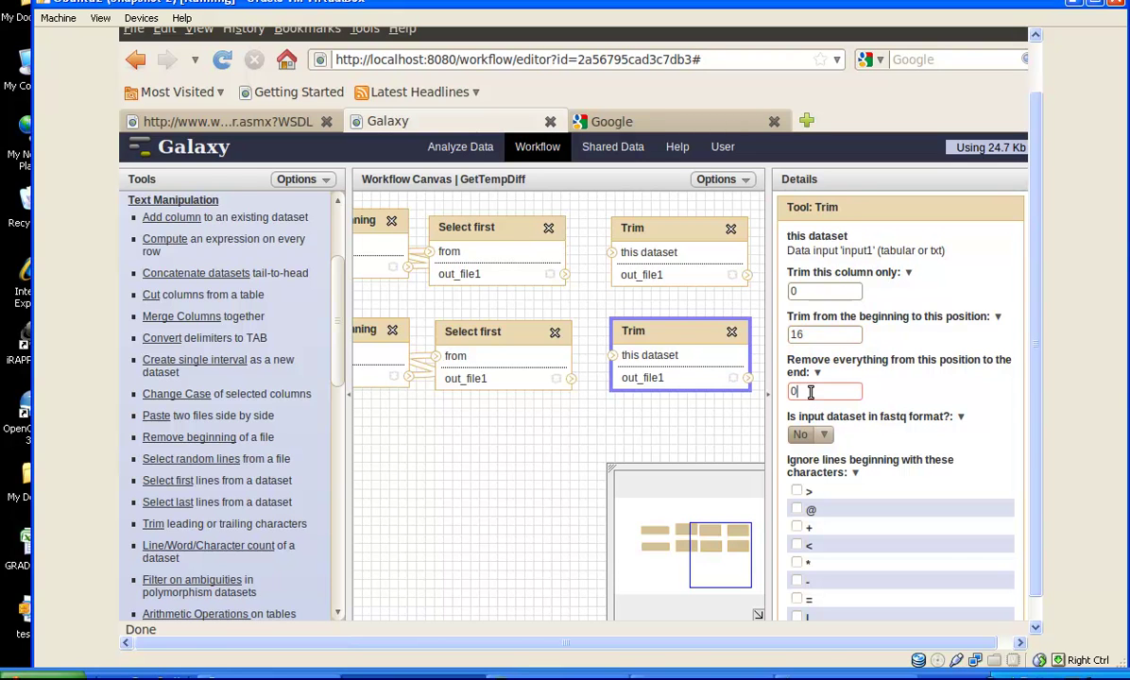
text(20)
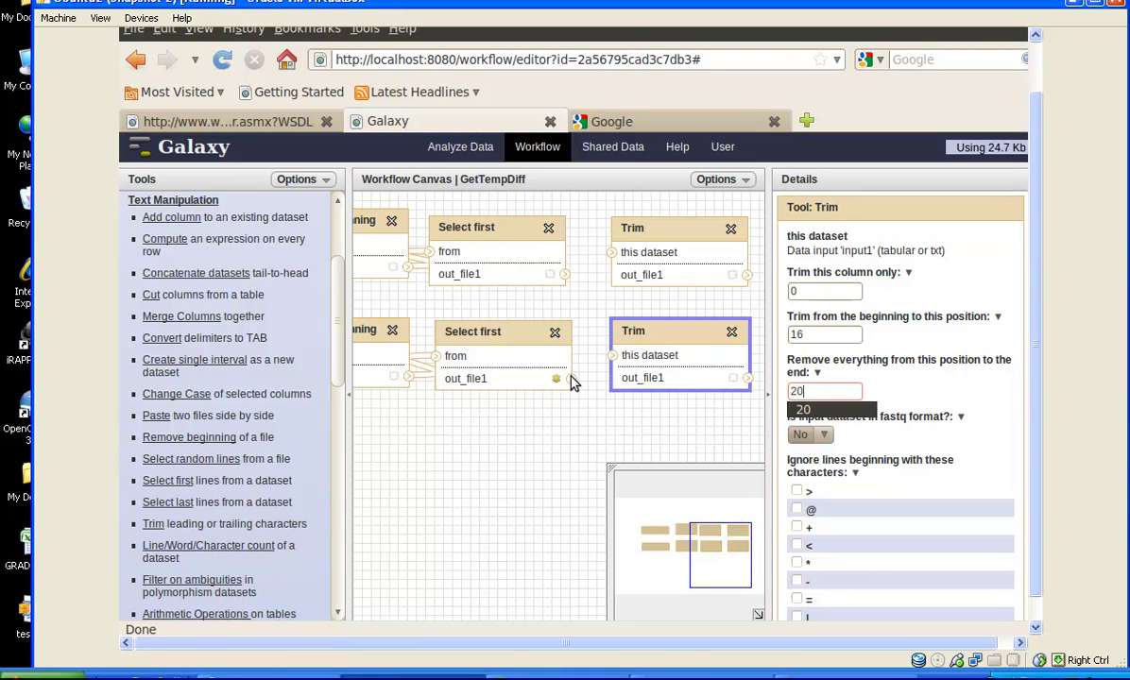
key(Escape)
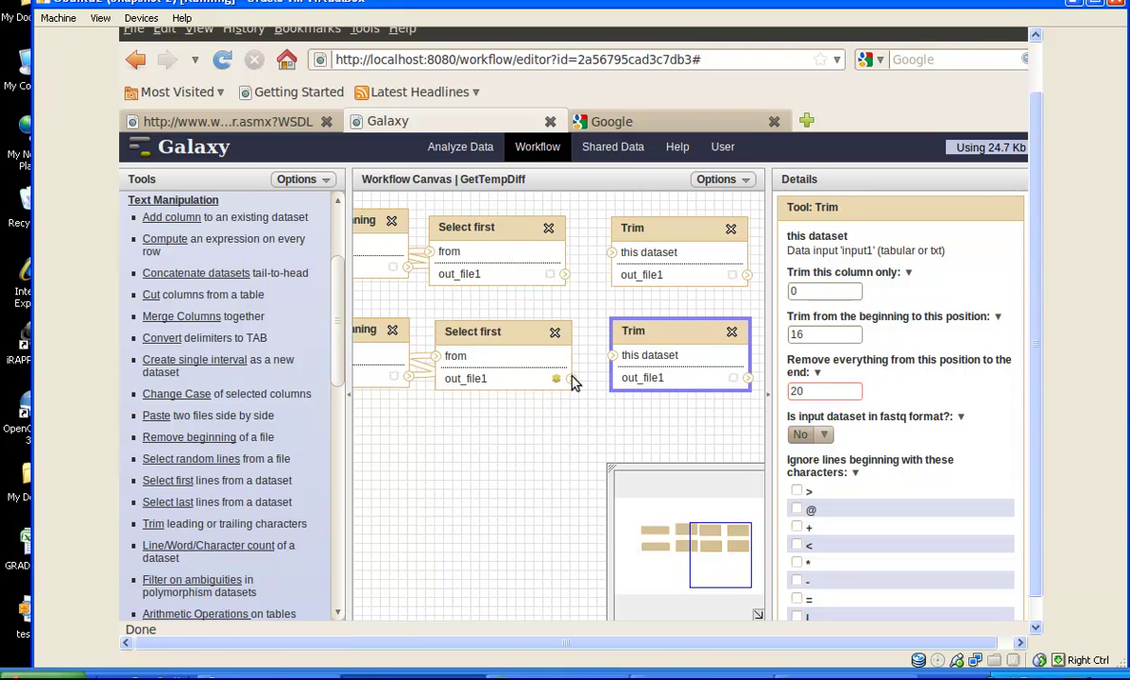
Connect the lower and upper Select first outputs to the inputs of their neighbouring Trim steps
drag(572, 382, 609, 356)
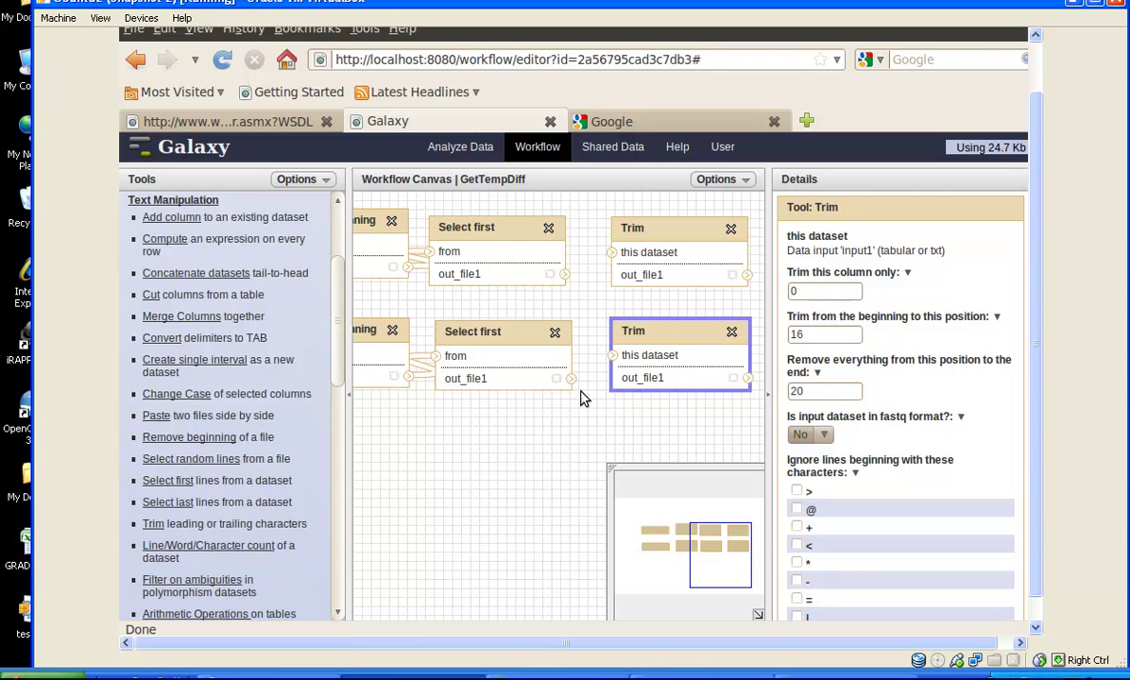
drag(570, 379, 610, 359)
drag(567, 275, 614, 263)
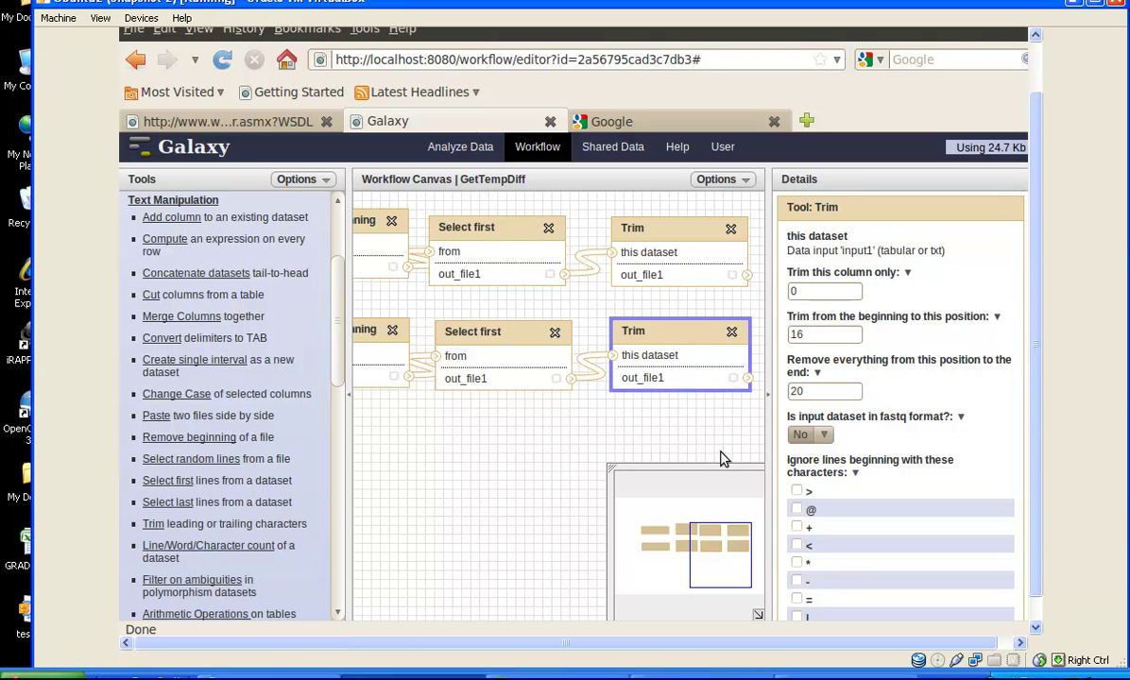
Add a Paste step beside the Trim steps, feeding the upper Trim output into its "and" input and the lower into its "Paste" input
drag(722, 458, 509, 464)
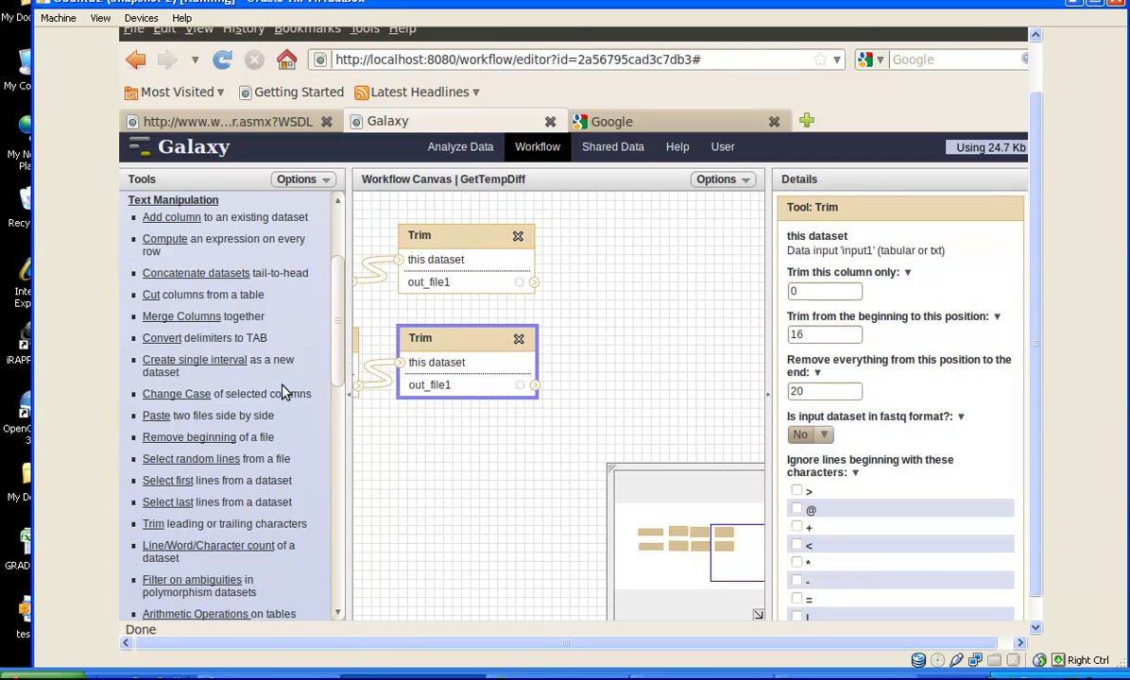
click(160, 418)
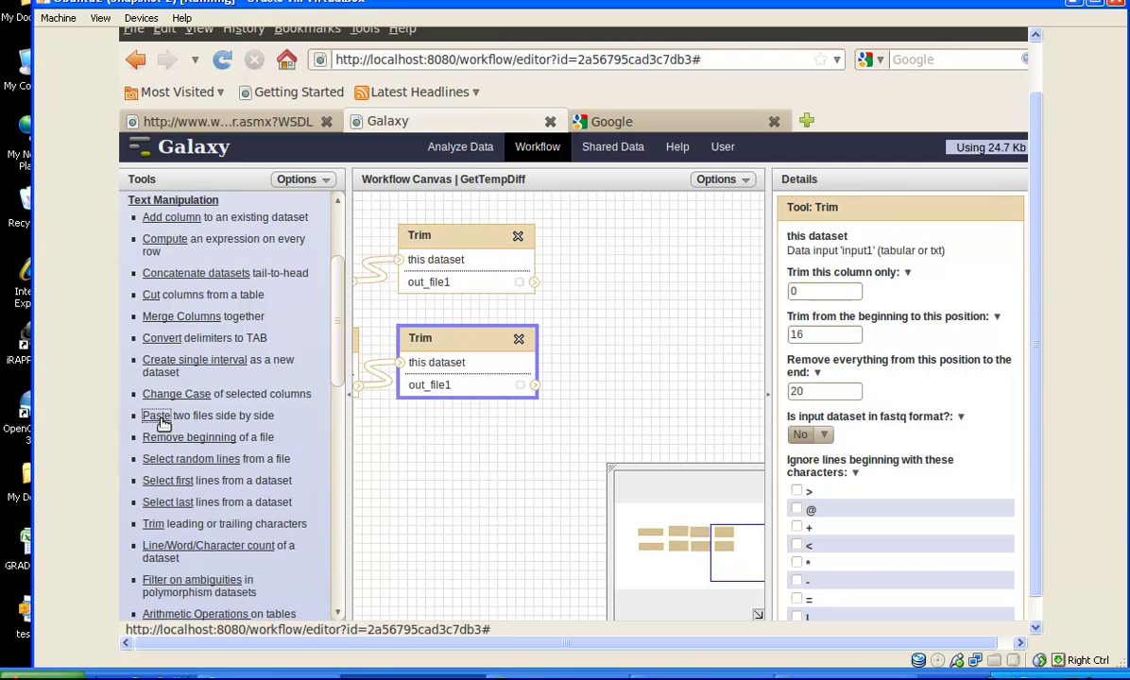
drag(565, 401, 635, 265)
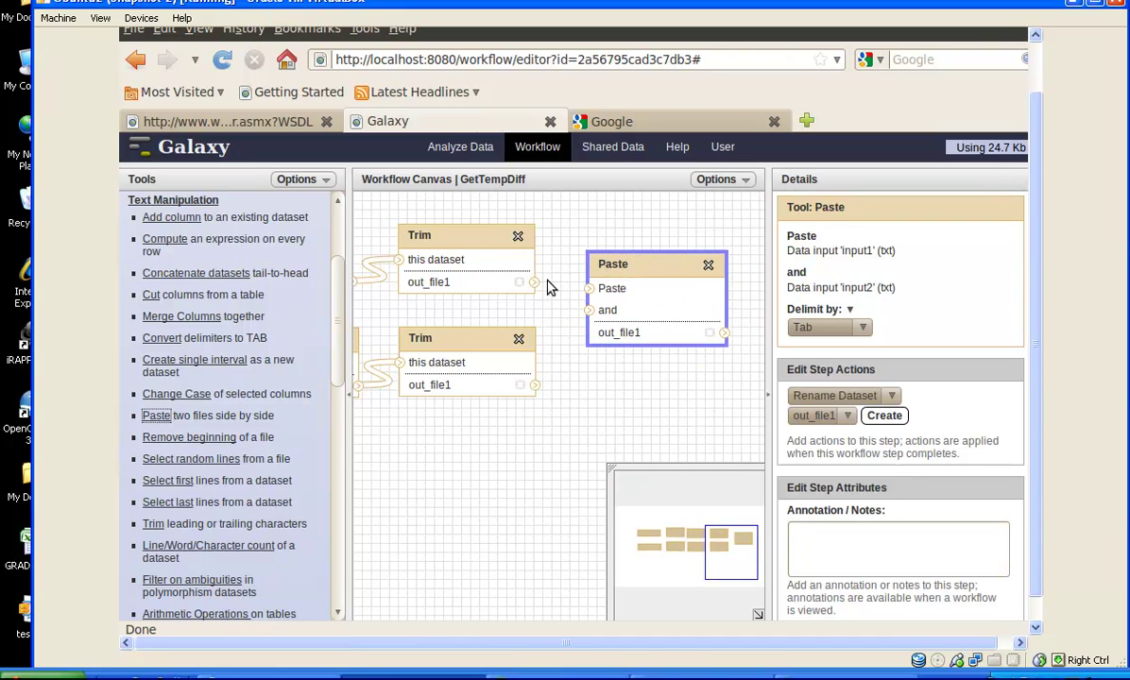
drag(534, 282, 582, 319)
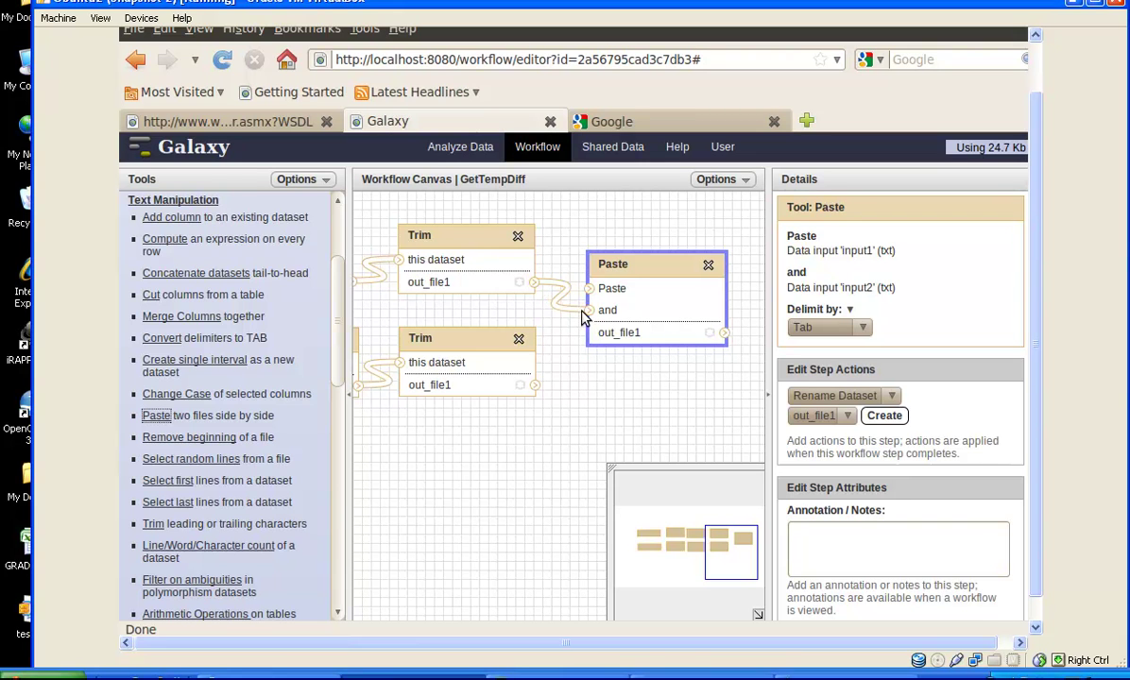
drag(534, 385, 585, 291)
Add a Compute step to the workflow canvas and place it beside the Paste step
drag(693, 403, 491, 408)
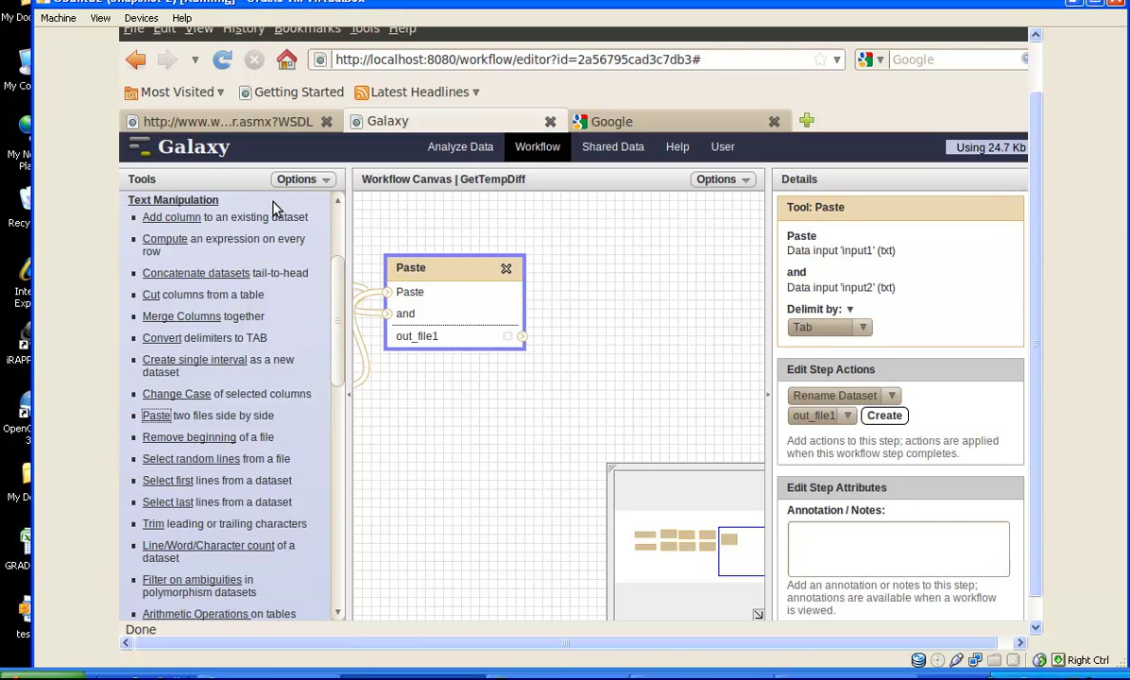
click(175, 242)
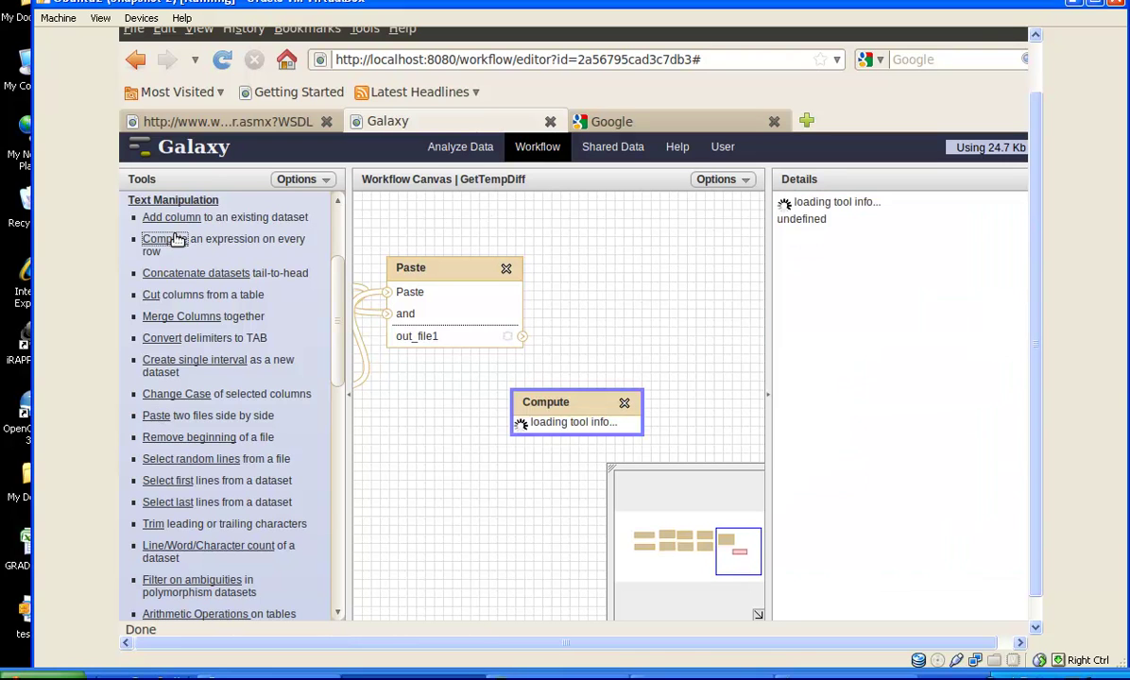
drag(580, 410, 659, 303)
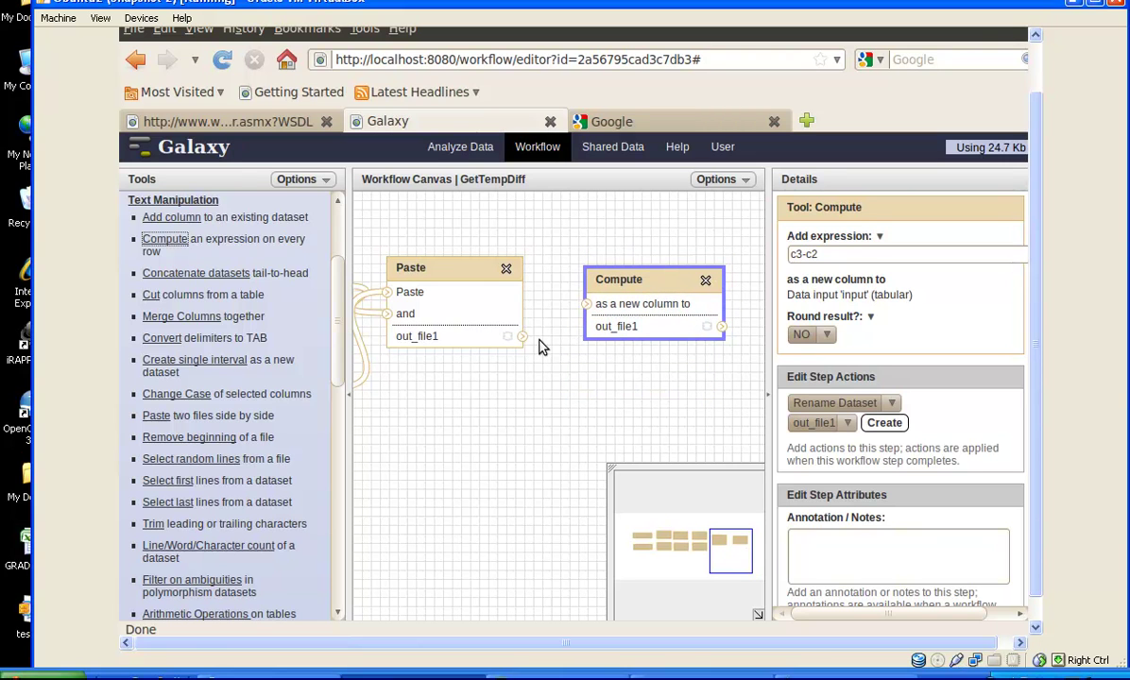
Connect the Paste output to the Compute step's input and set the Compute expression to c1-c2
drag(524, 337, 586, 308)
click(810, 254)
text(1)
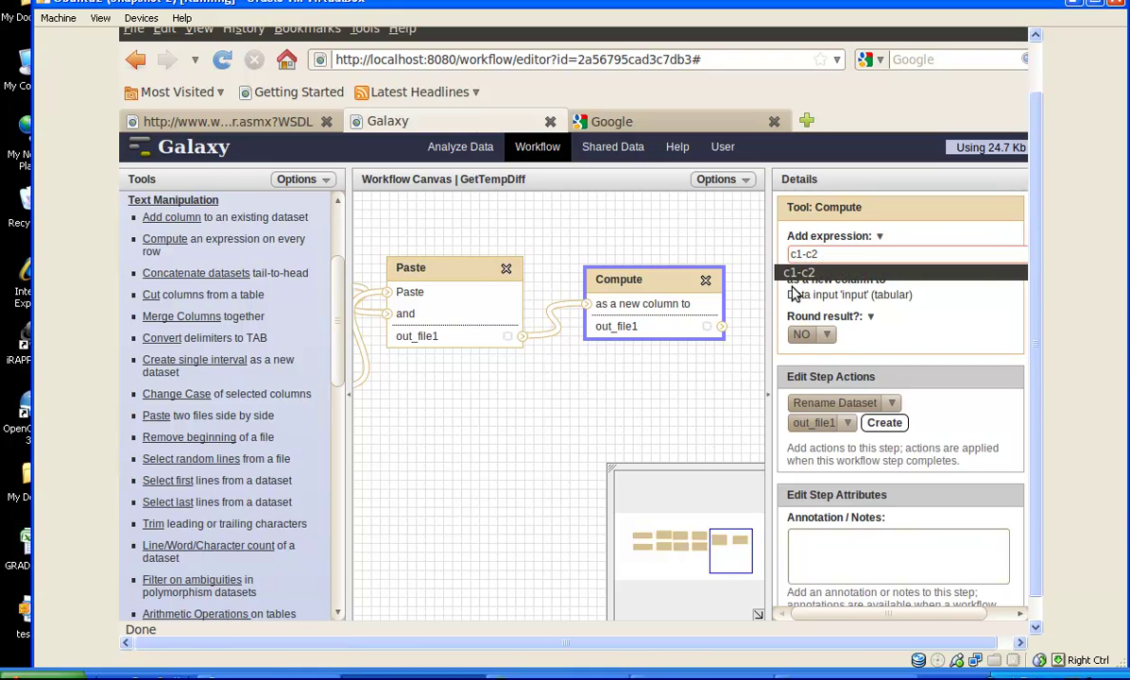
key(Down)
key(Return)
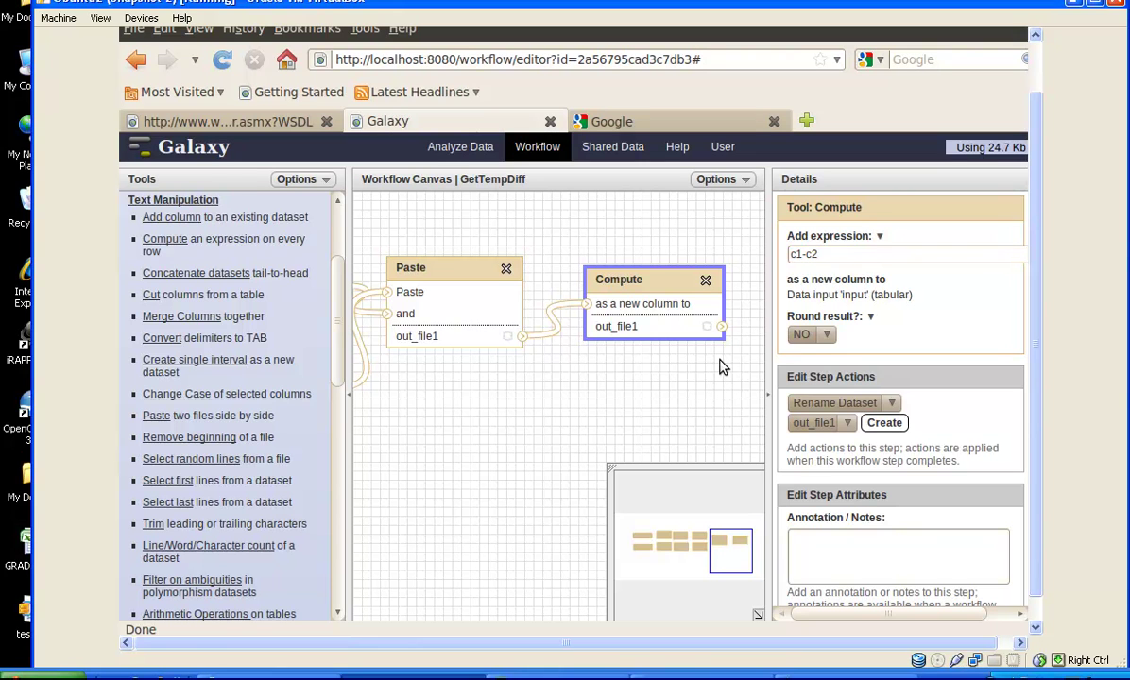
Save the GetTempDiff workflow and close the workflow editor
click(745, 181)
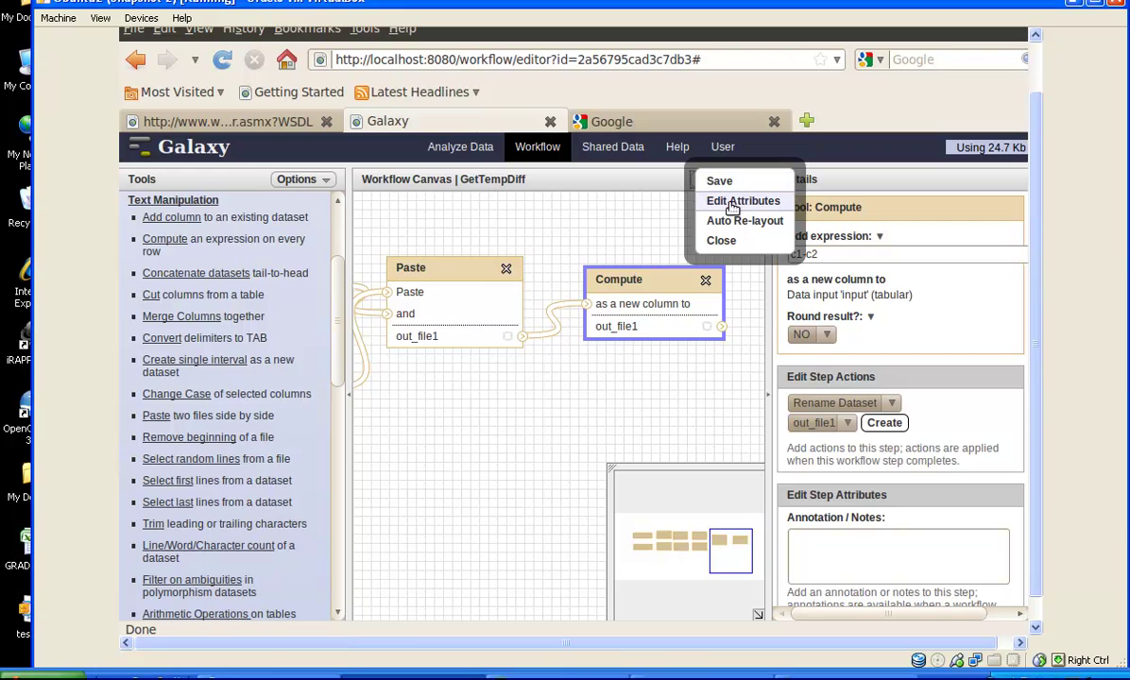
click(725, 182)
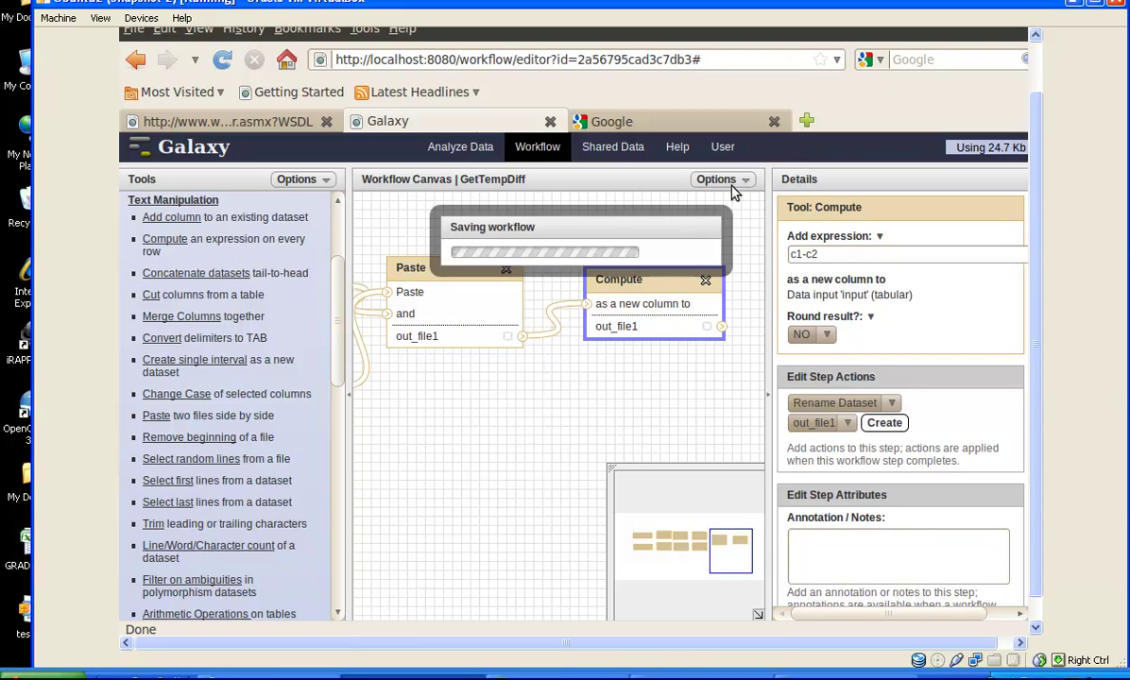
click(729, 179)
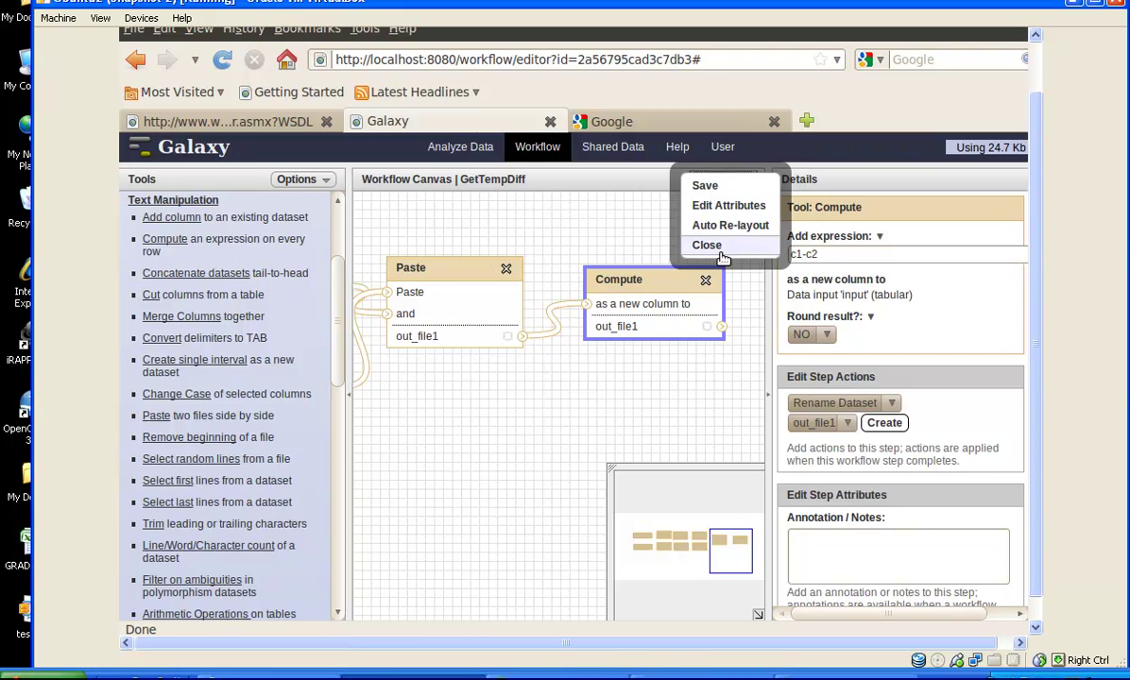
click(707, 245)
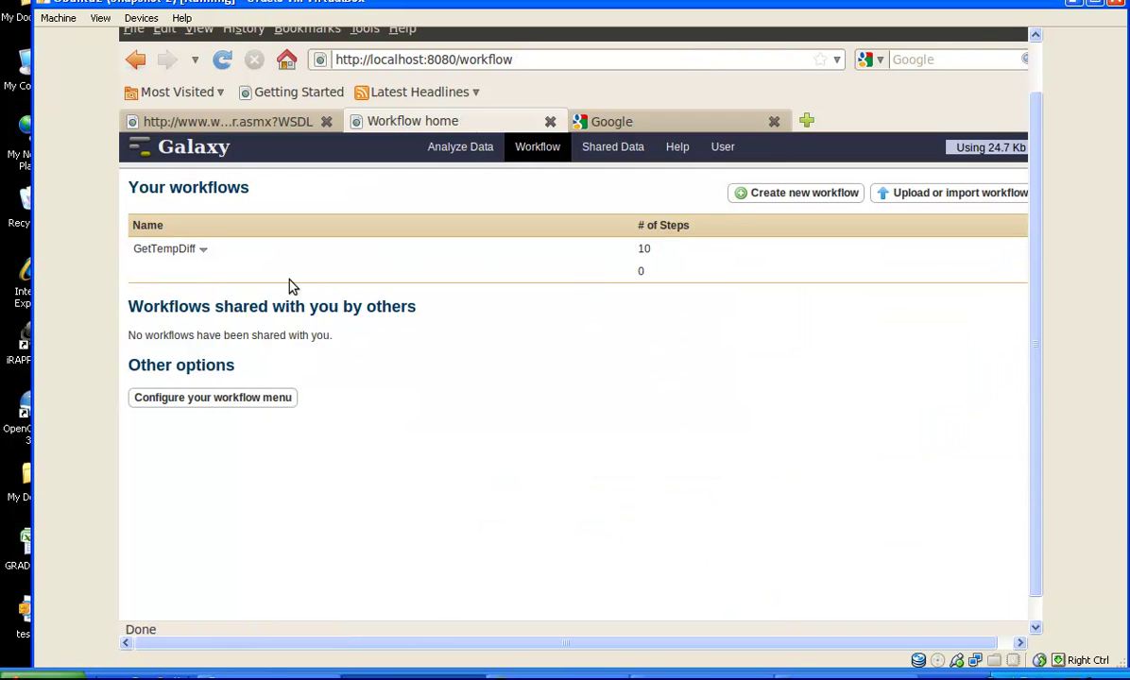
Run the GetTempDiff workflow, sending its results to a new history named GetTempDiff
click(202, 250)
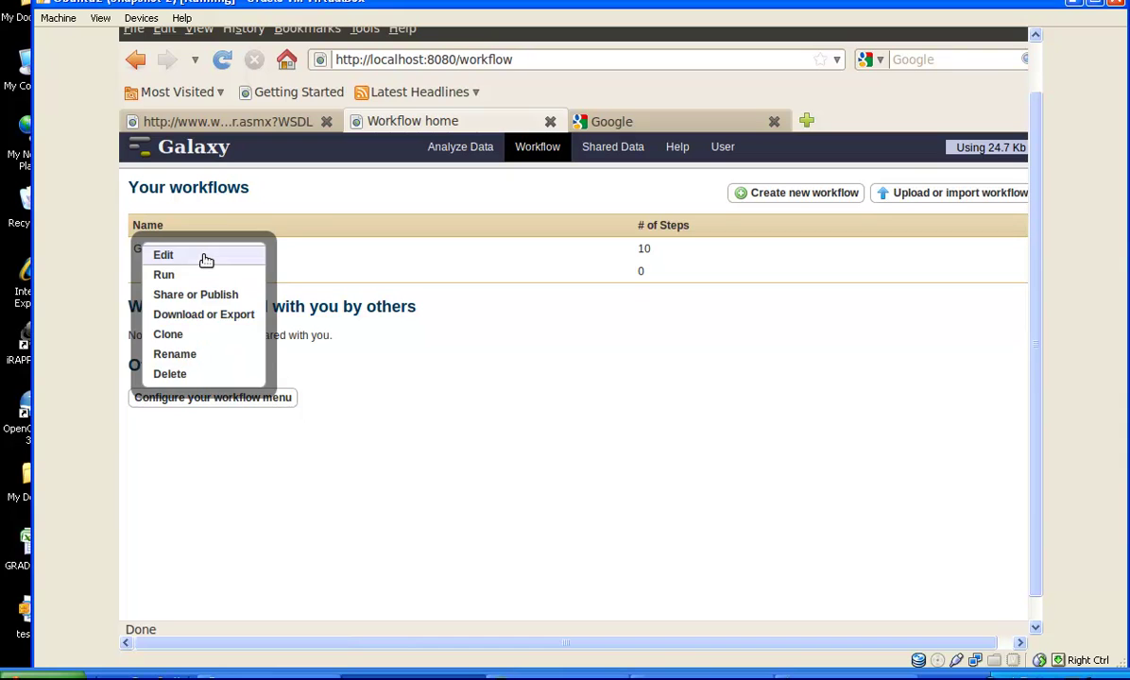
click(205, 276)
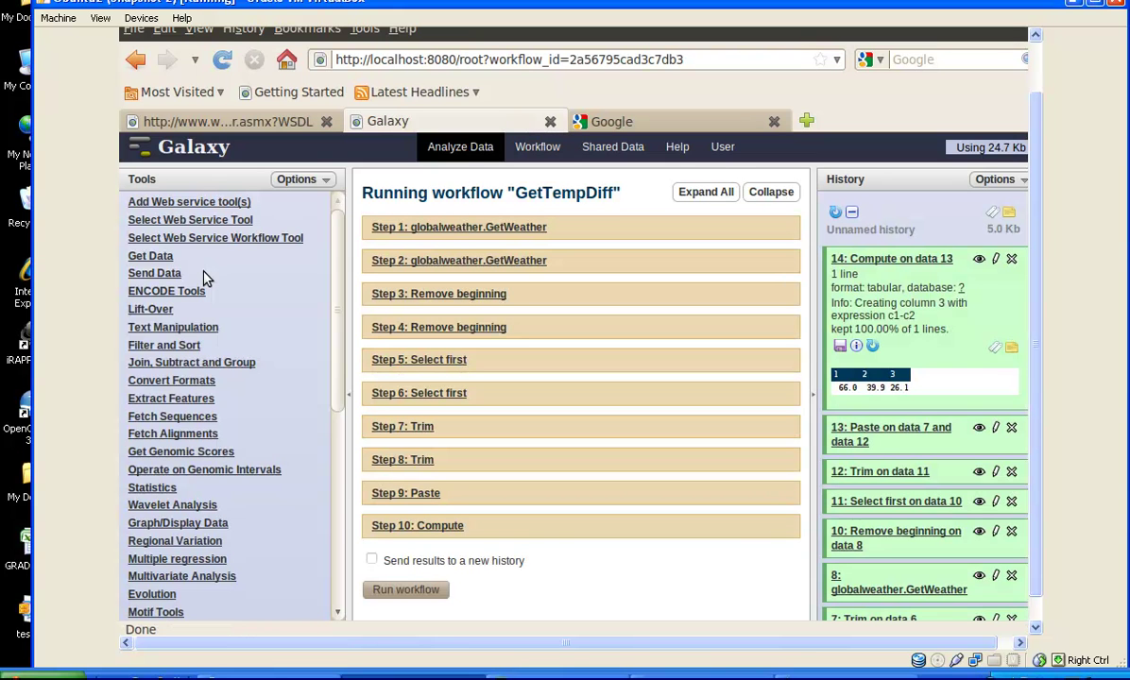
click(372, 560)
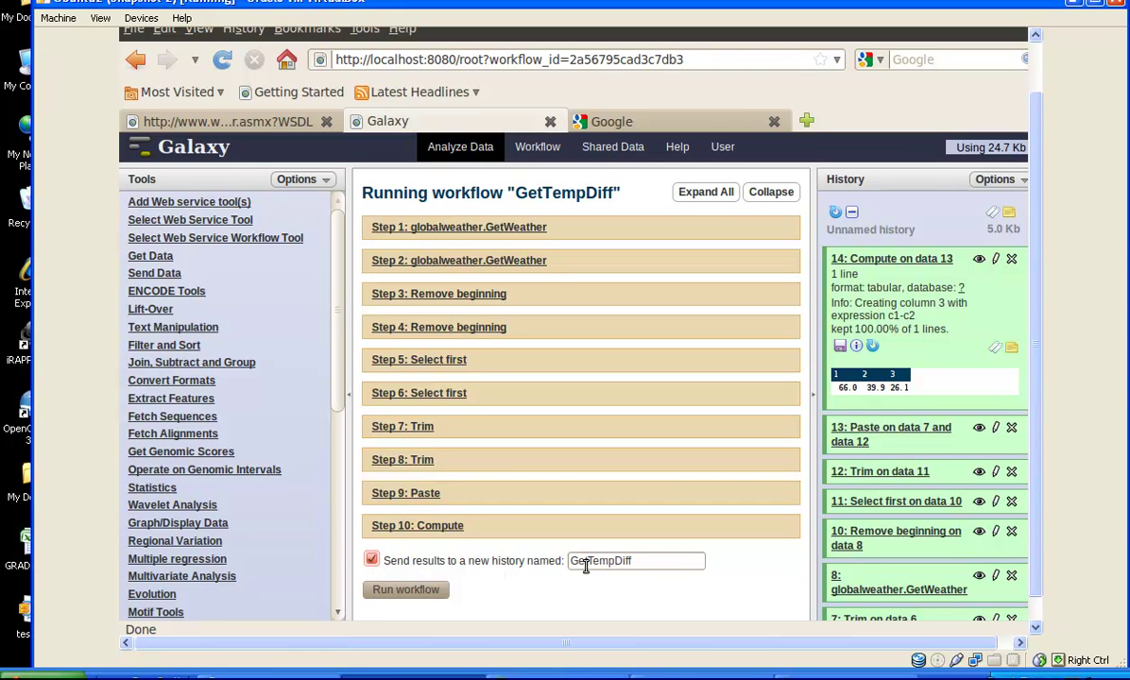
click(442, 591)
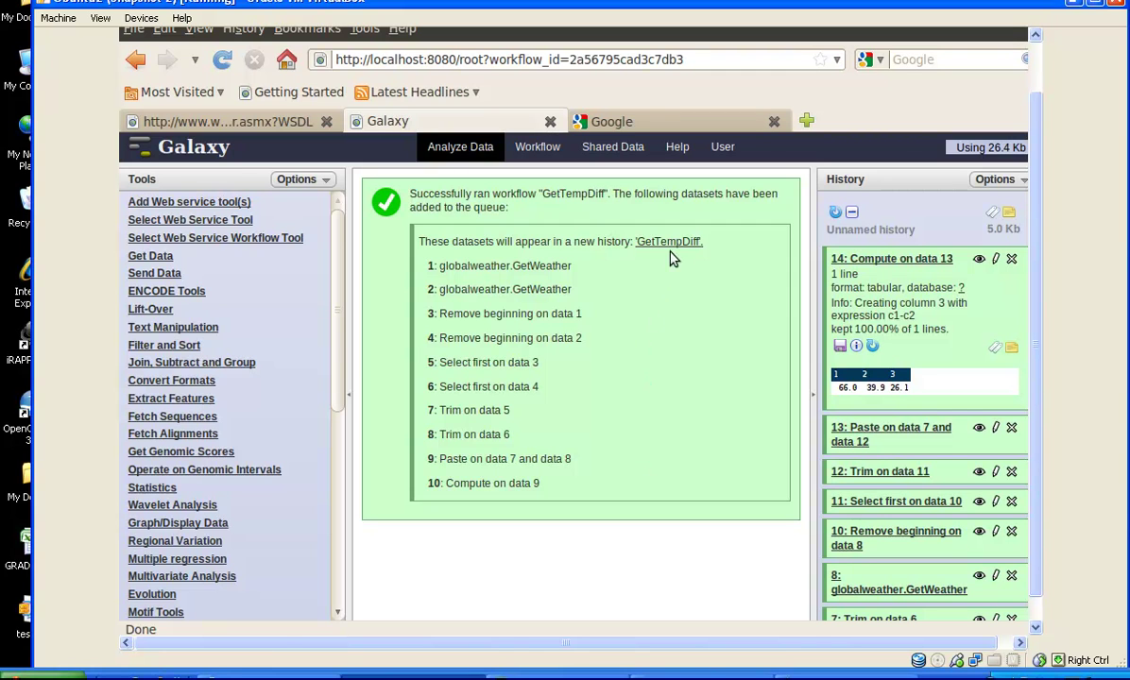
Switch to the new GetTempDiff history and expand the details of its two globalweather.GetWeather datasets
click(689, 242)
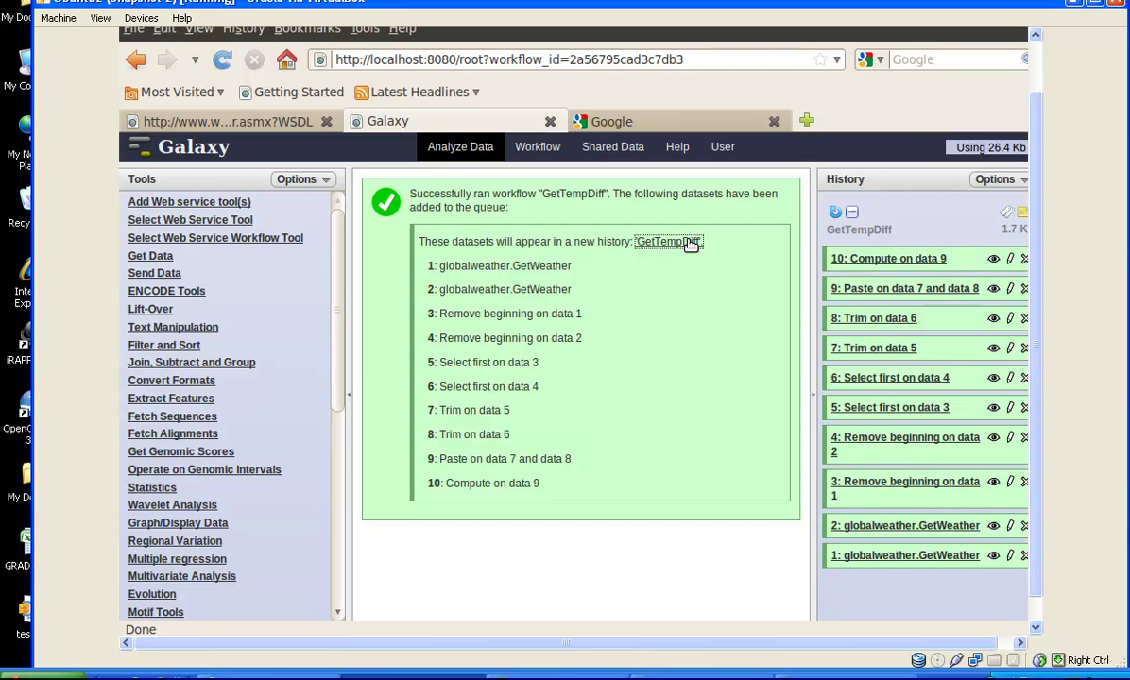
click(865, 556)
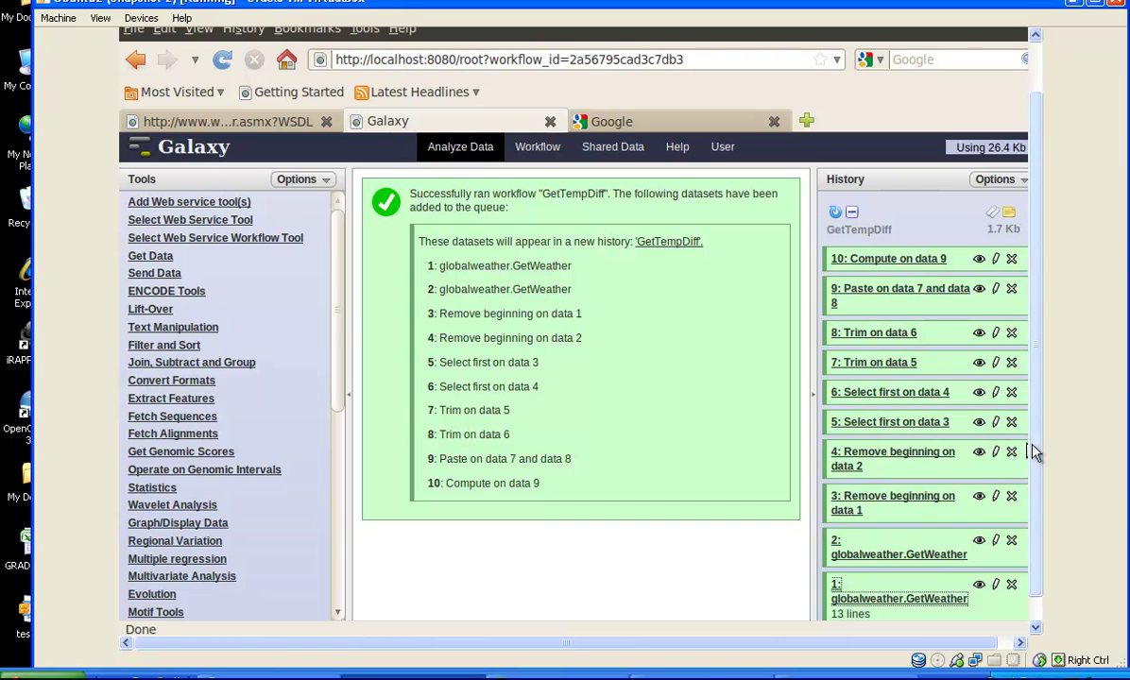
drag(1034, 453, 1032, 512)
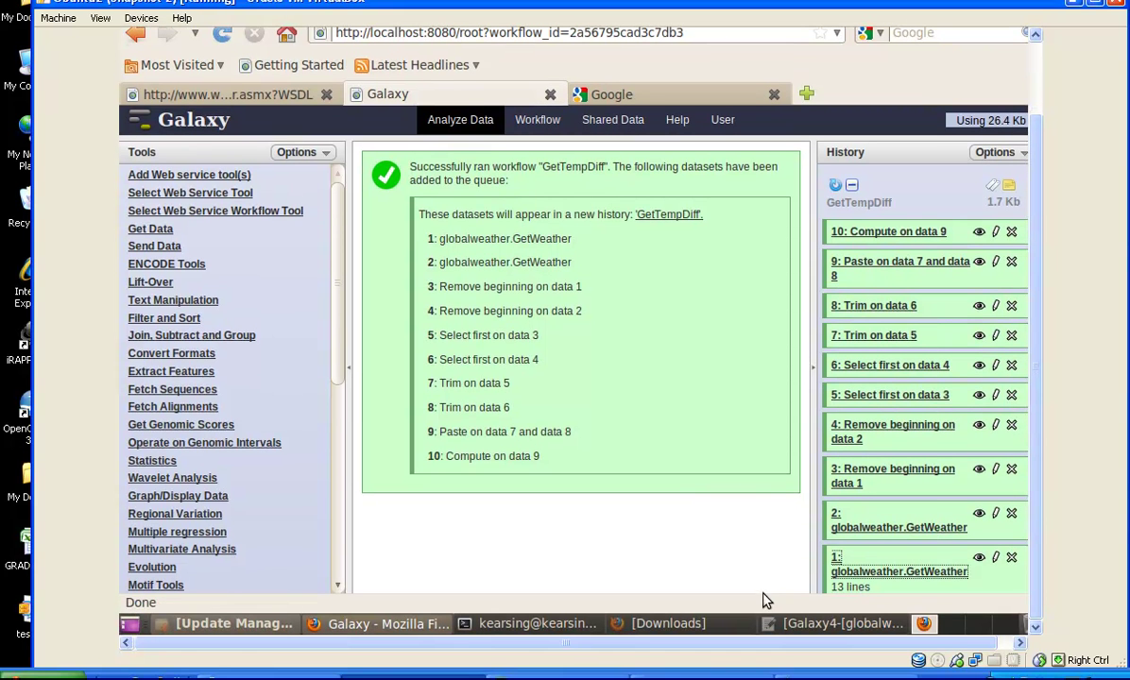
drag(775, 643, 789, 643)
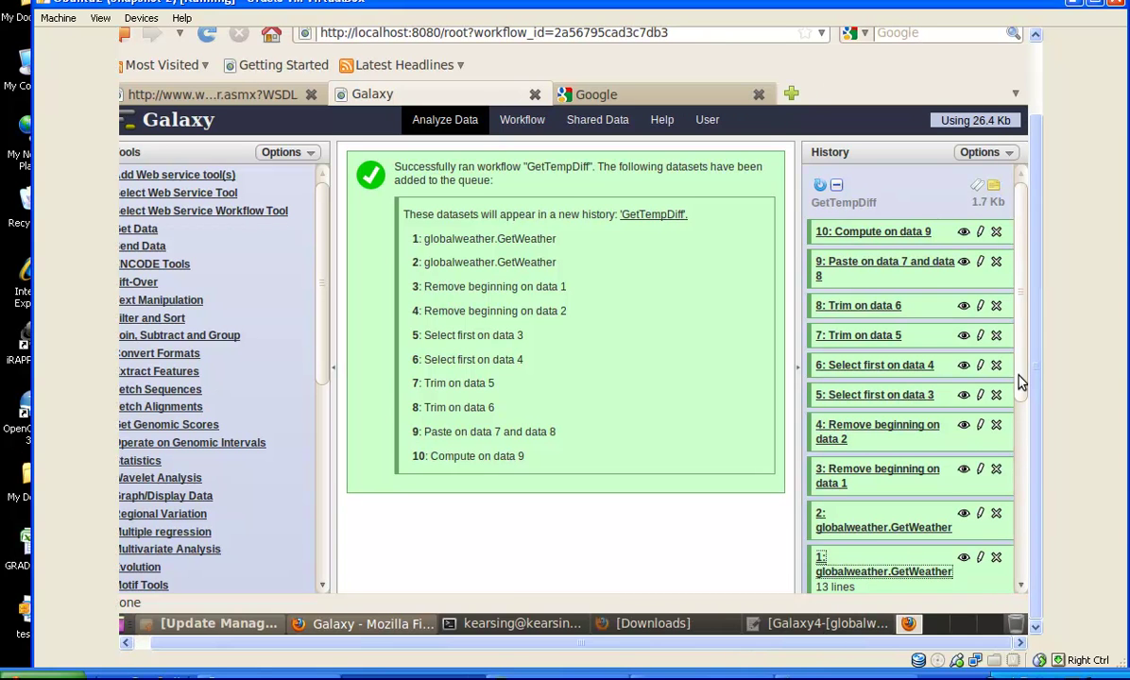
drag(1019, 388, 951, 458)
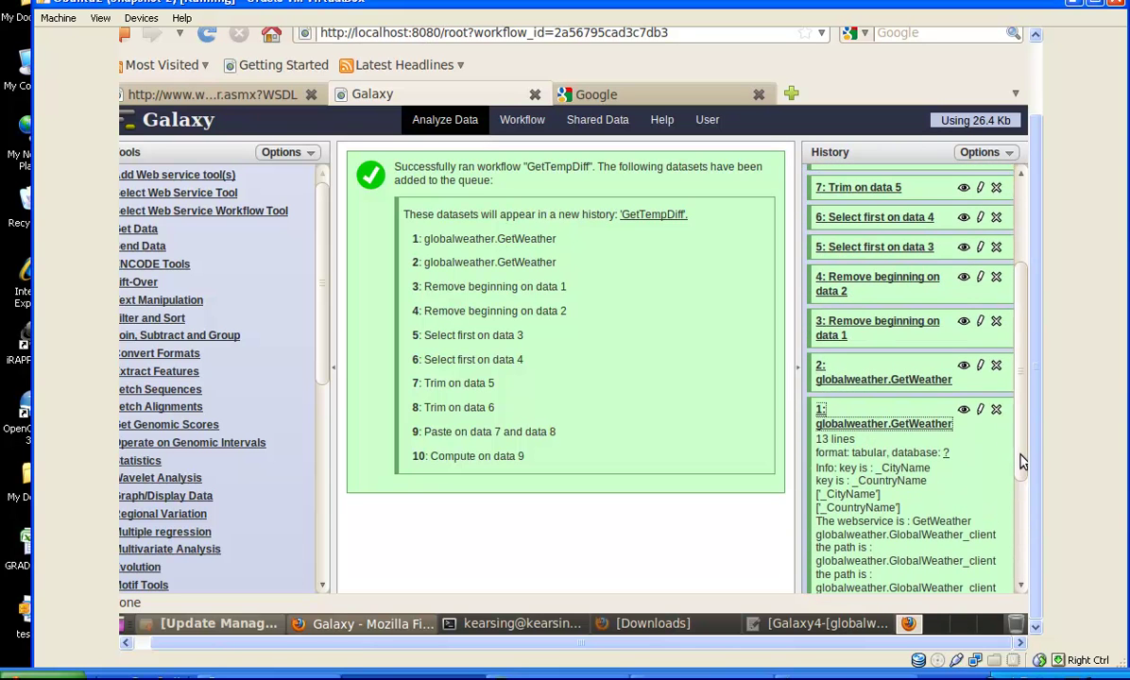
click(867, 379)
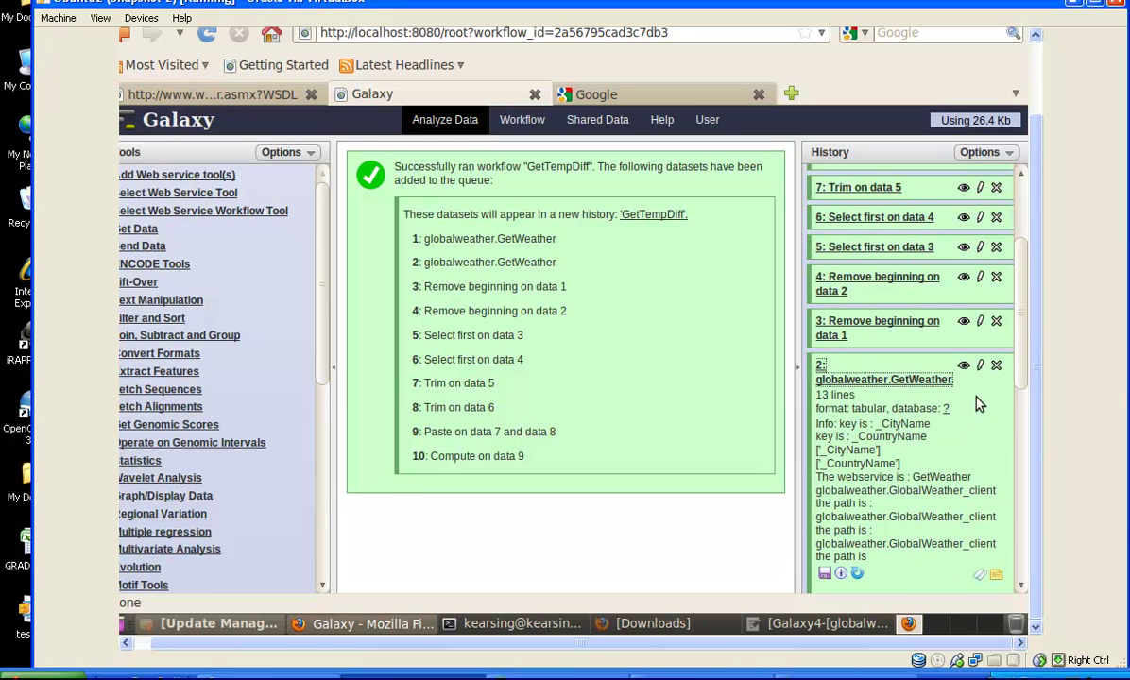
mouse_move(1020, 384)
mouse_down()
mouse_move(1016, 431)
mouse_move(1017, 376)
mouse_up()
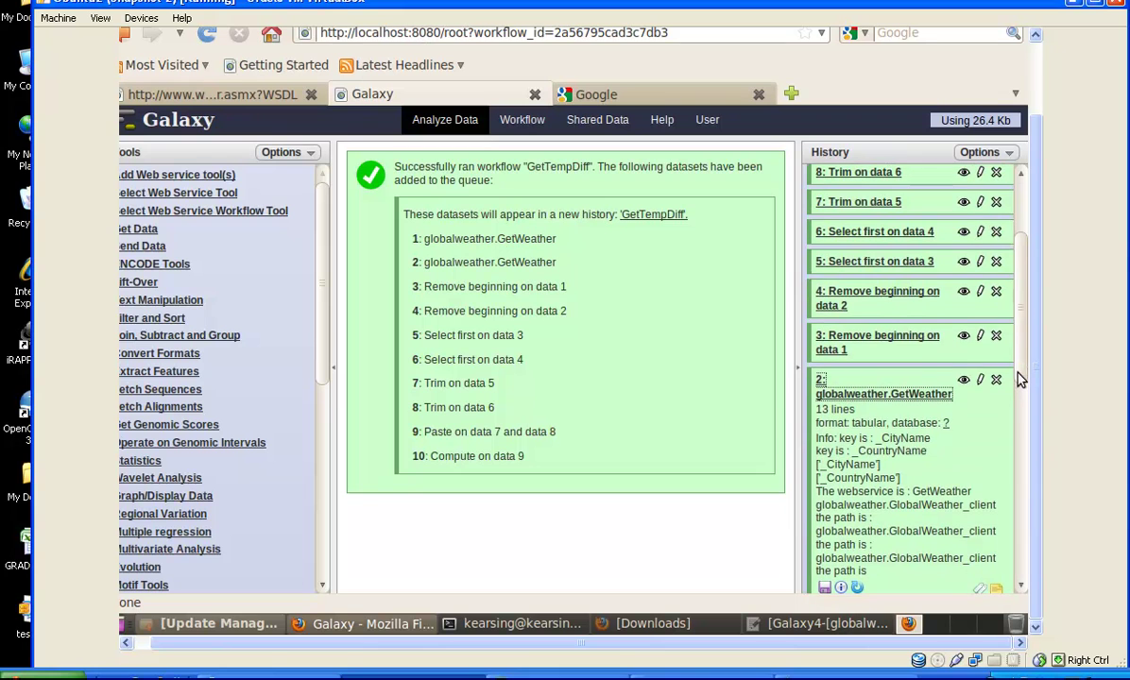
Expand the two Remove beginning datasets and the two Select first datasets to inspect the temperature lines
click(929, 342)
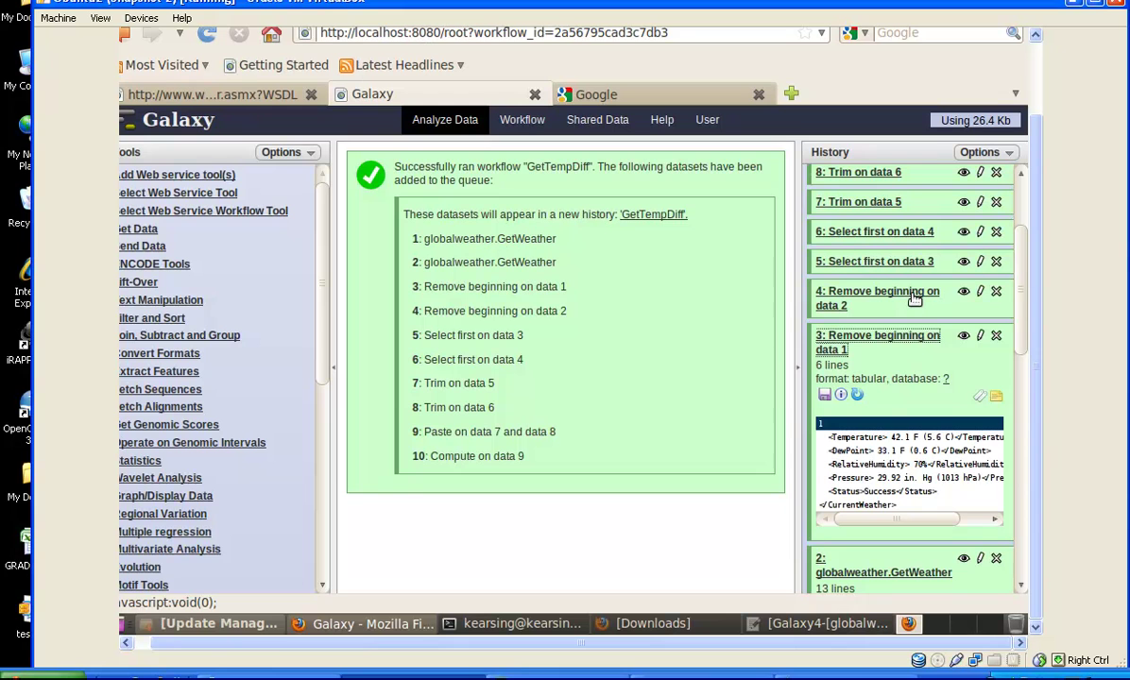
click(914, 298)
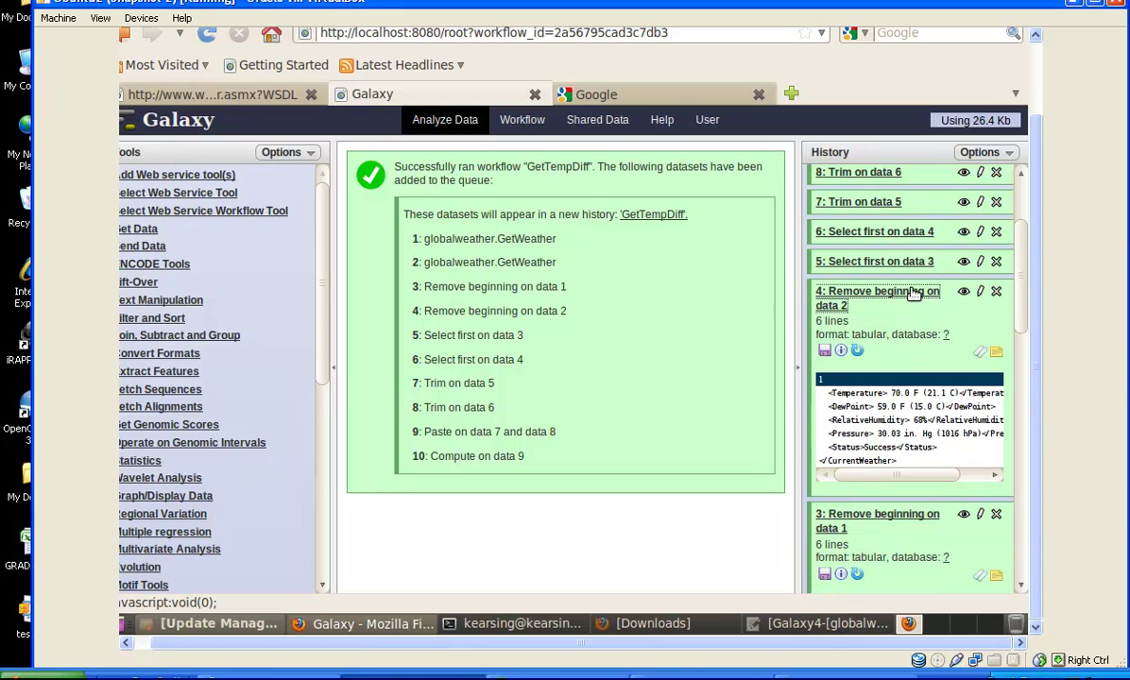
click(919, 265)
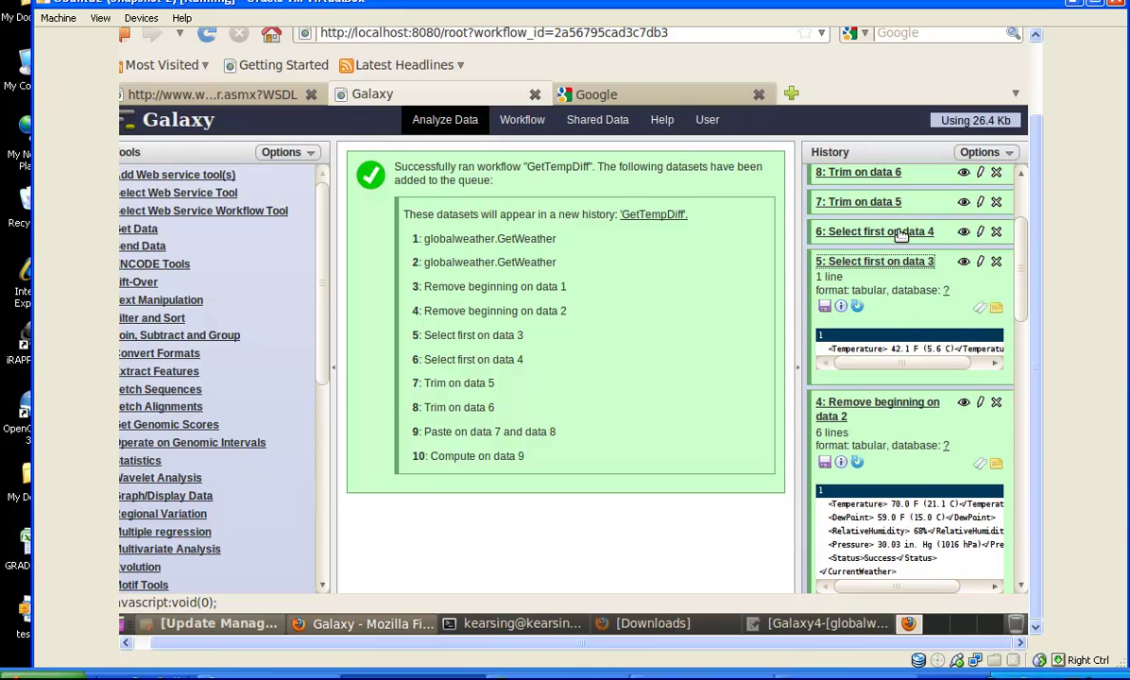
click(901, 233)
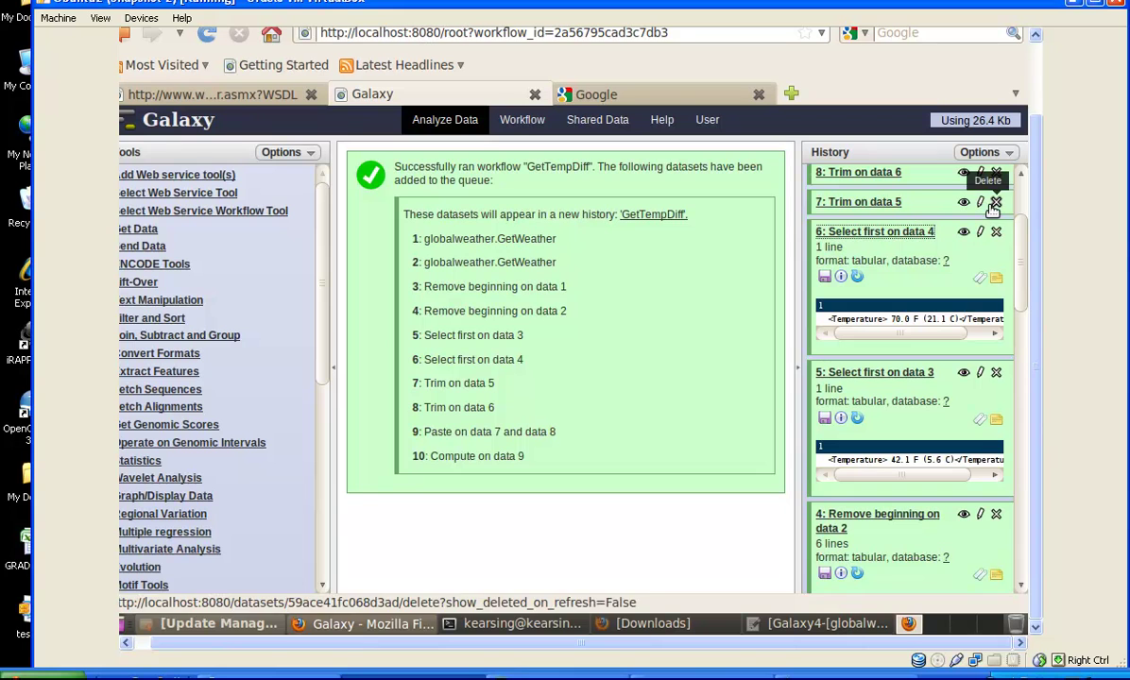
Expand both Trim datasets and the Paste dataset in the history to check the extracted temperatures
scroll(1020, 181, up, 5)
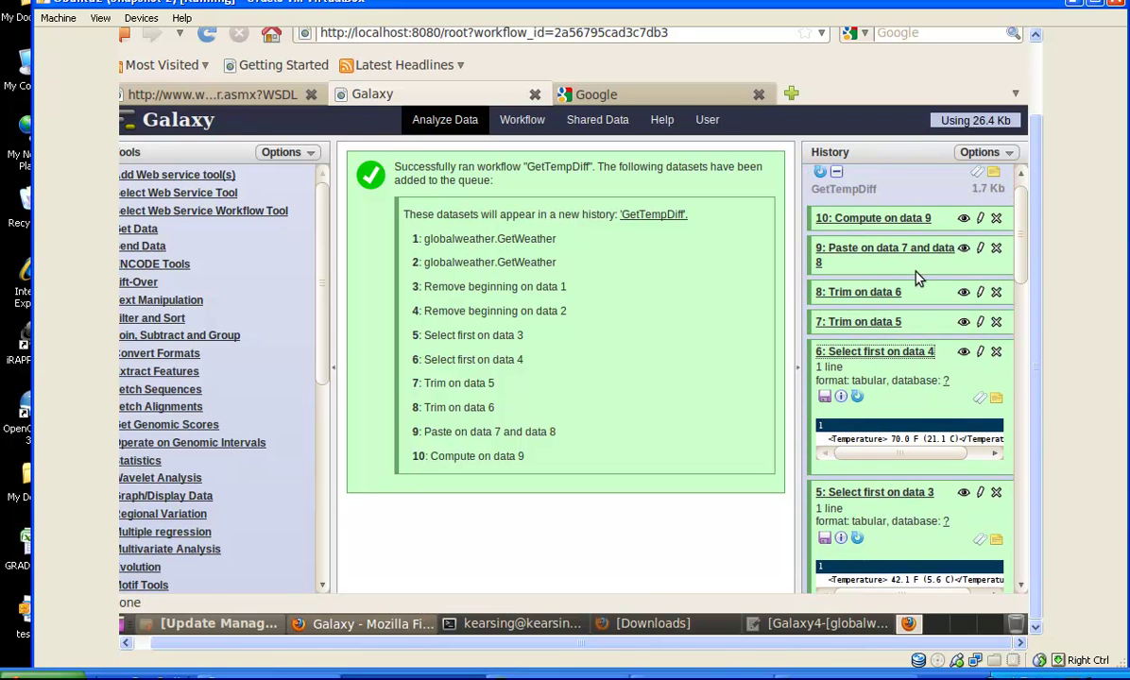
click(886, 322)
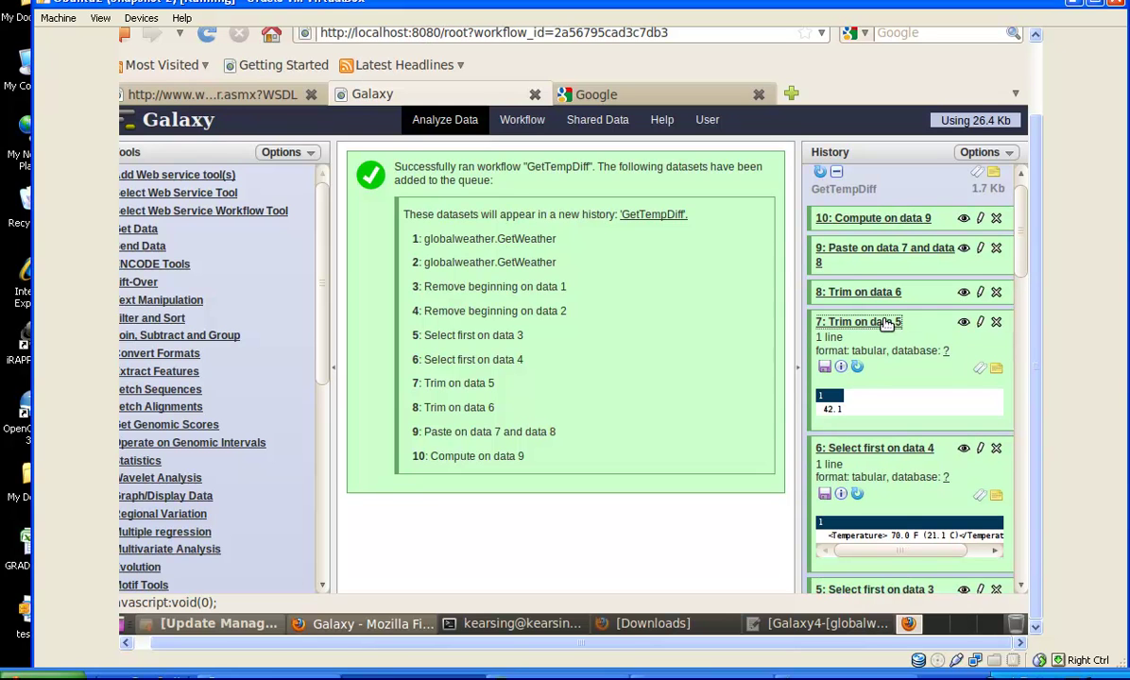
click(884, 294)
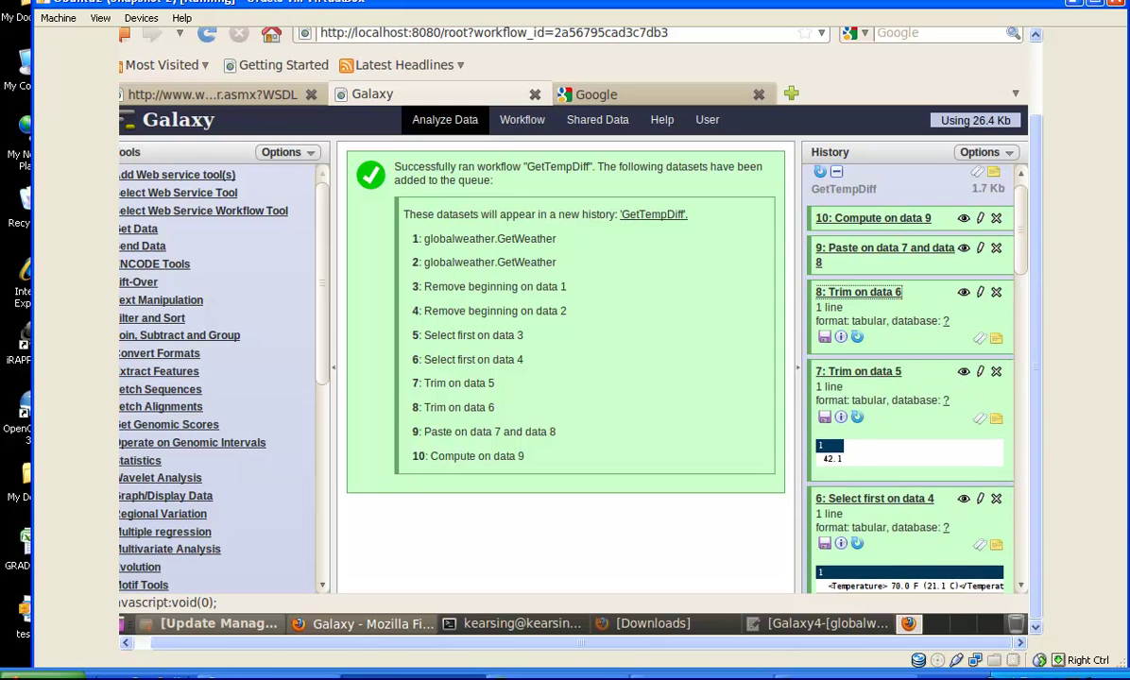
click(859, 256)
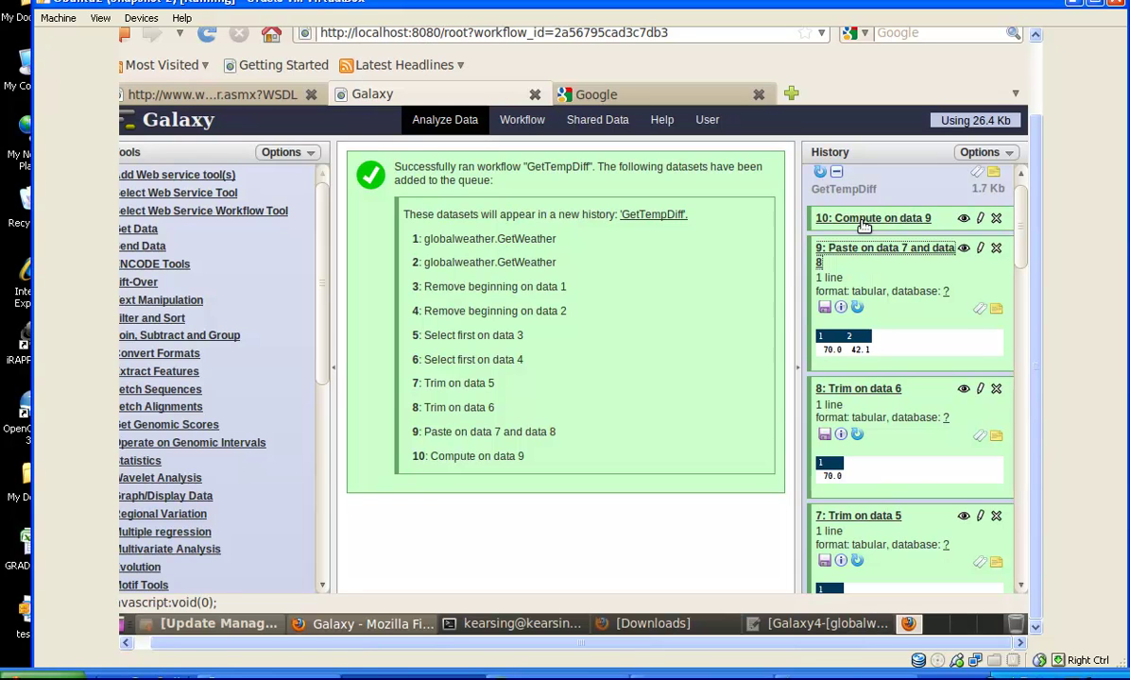
Inspect the computed temperature difference in the Compute on data 9 dataset and open its downloaded file with gedit
click(863, 218)
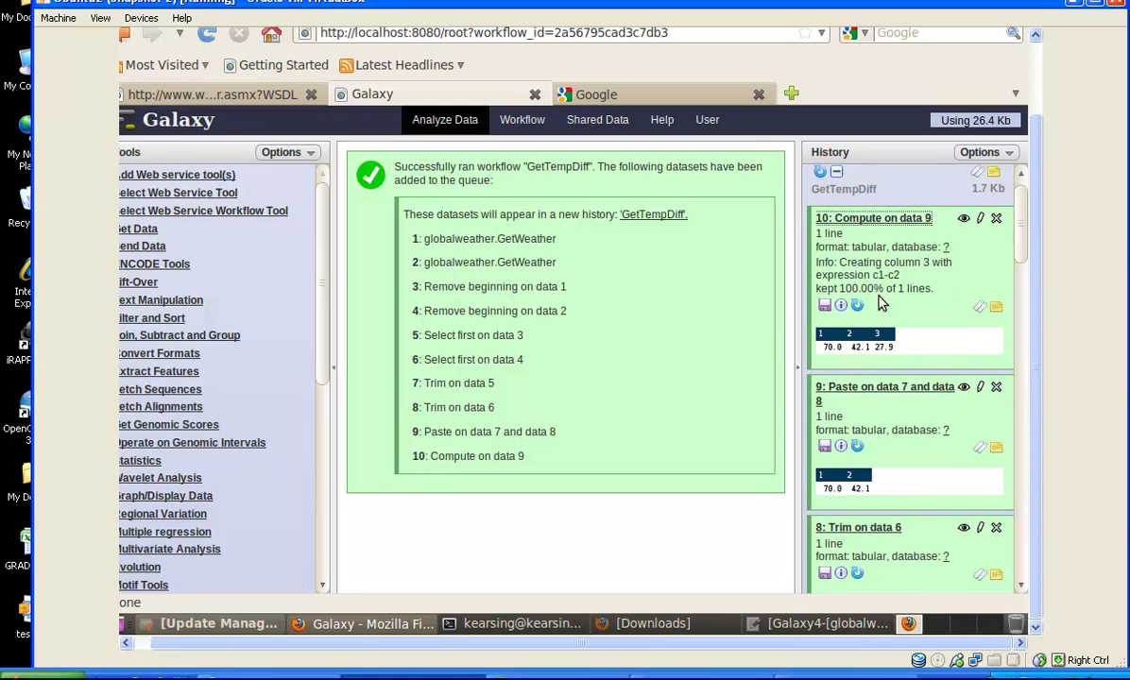
drag(873, 347, 889, 349)
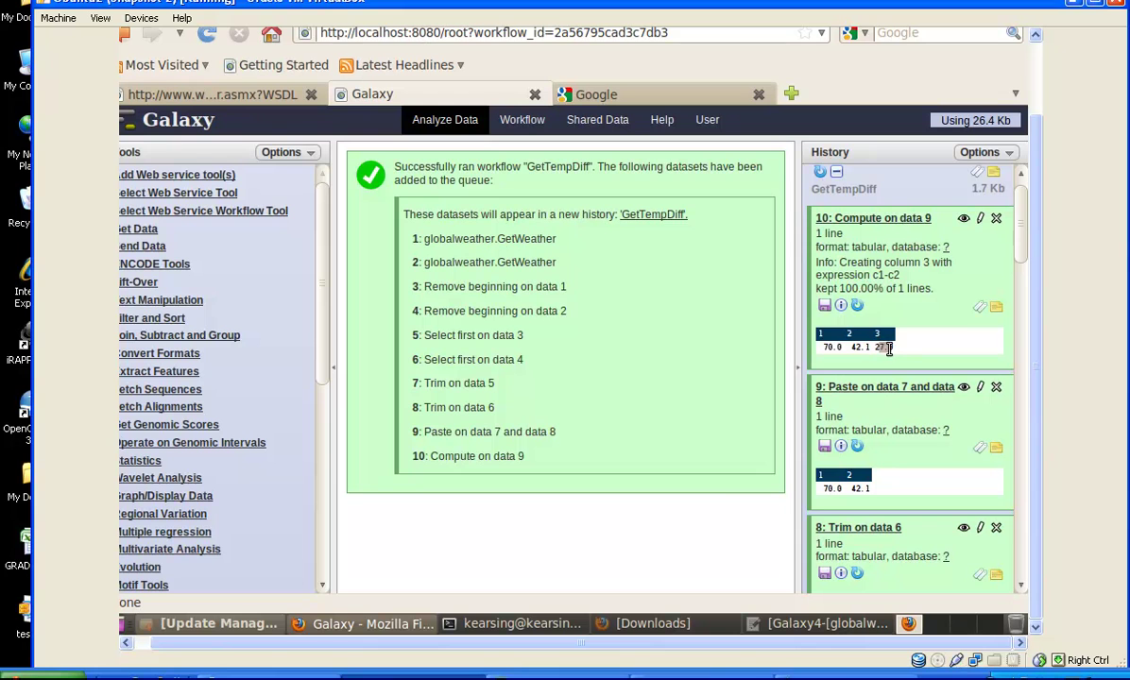
click(824, 306)
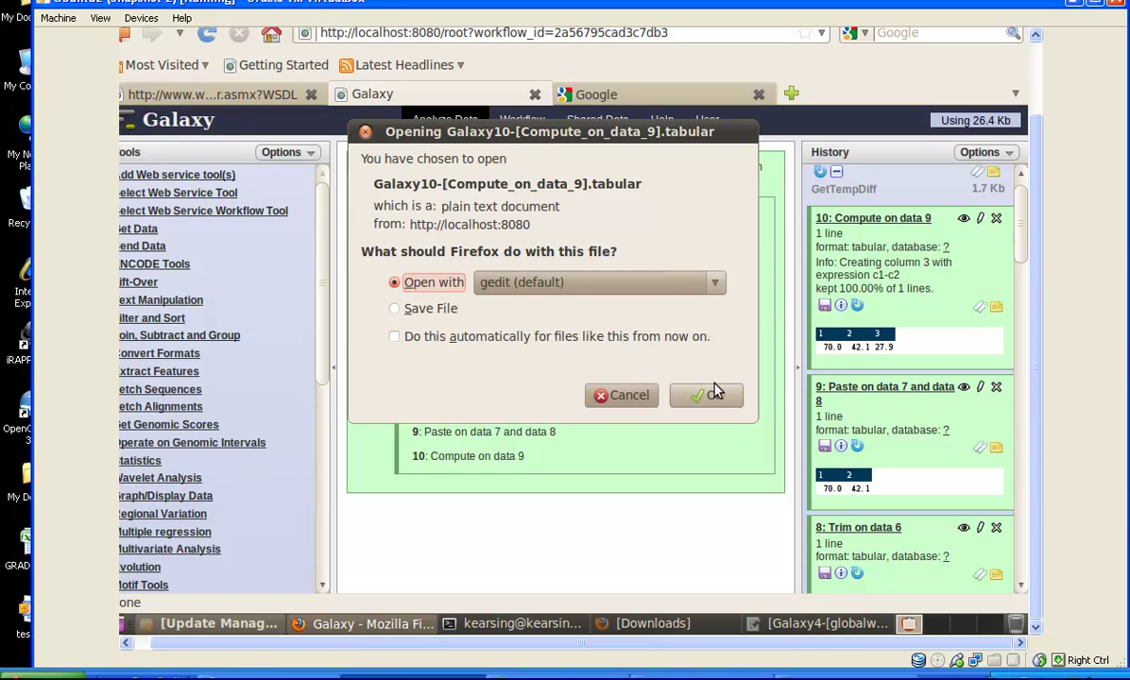
click(715, 395)
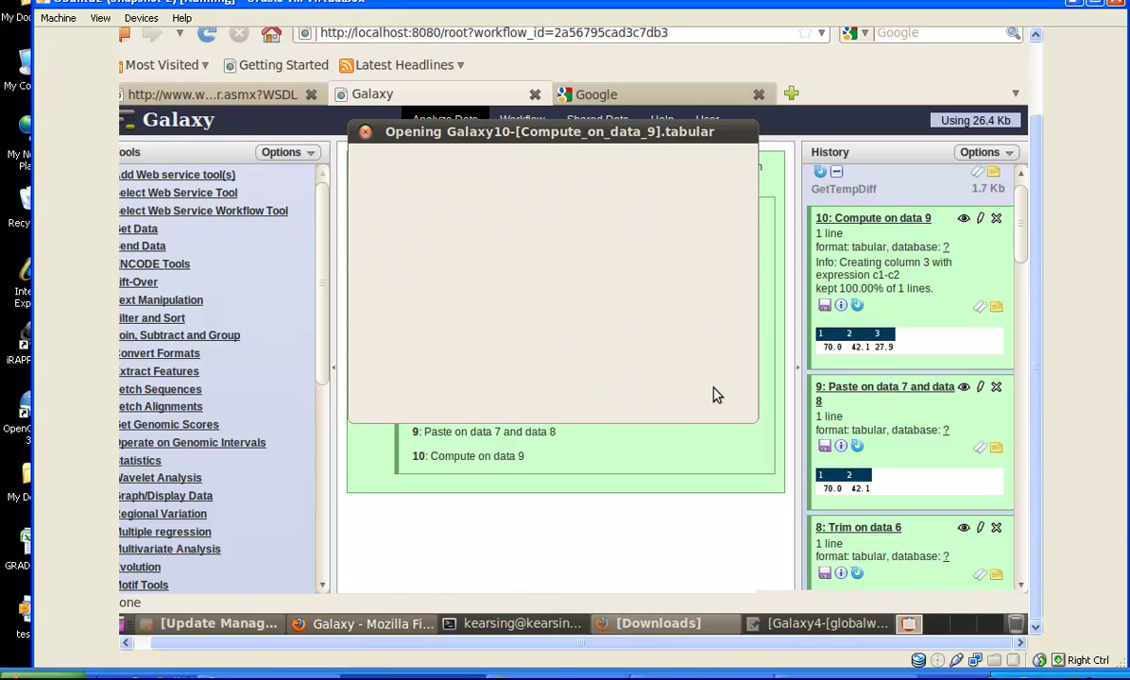